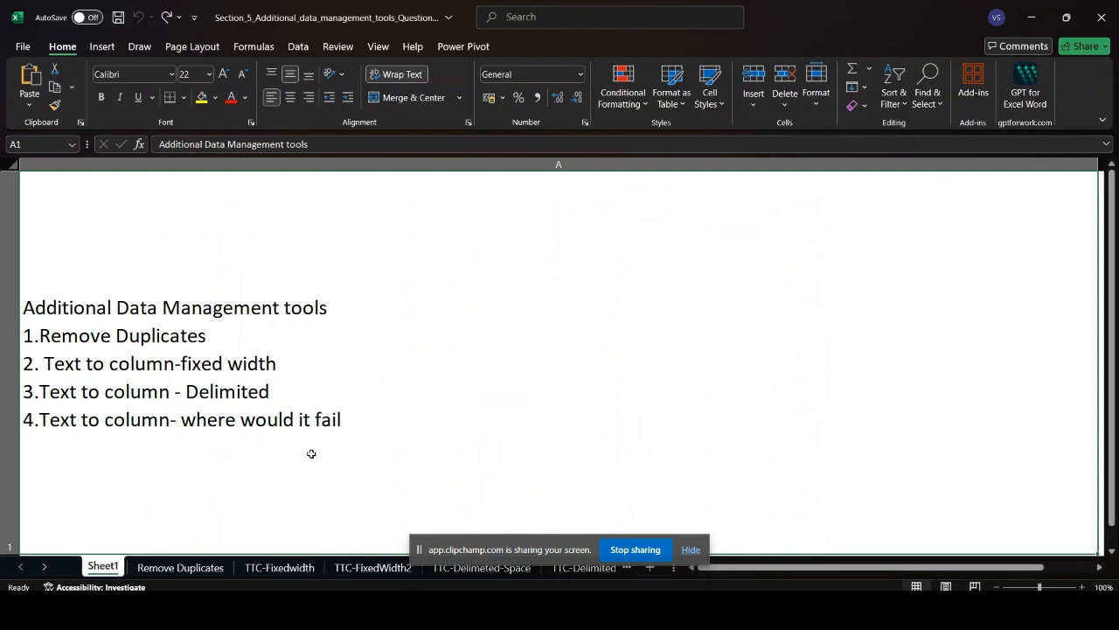
Step: On the Remove Duplicates sheet, remove duplicate rows from the table by comparing only the Customer ID column
left_click(182, 567)
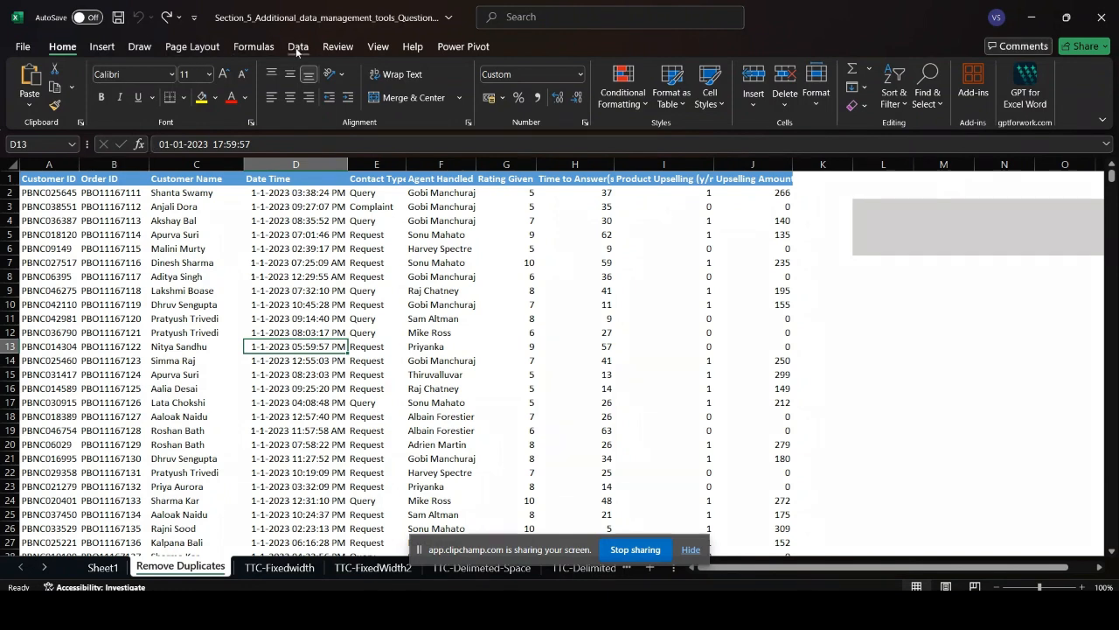
left_click(296, 47)
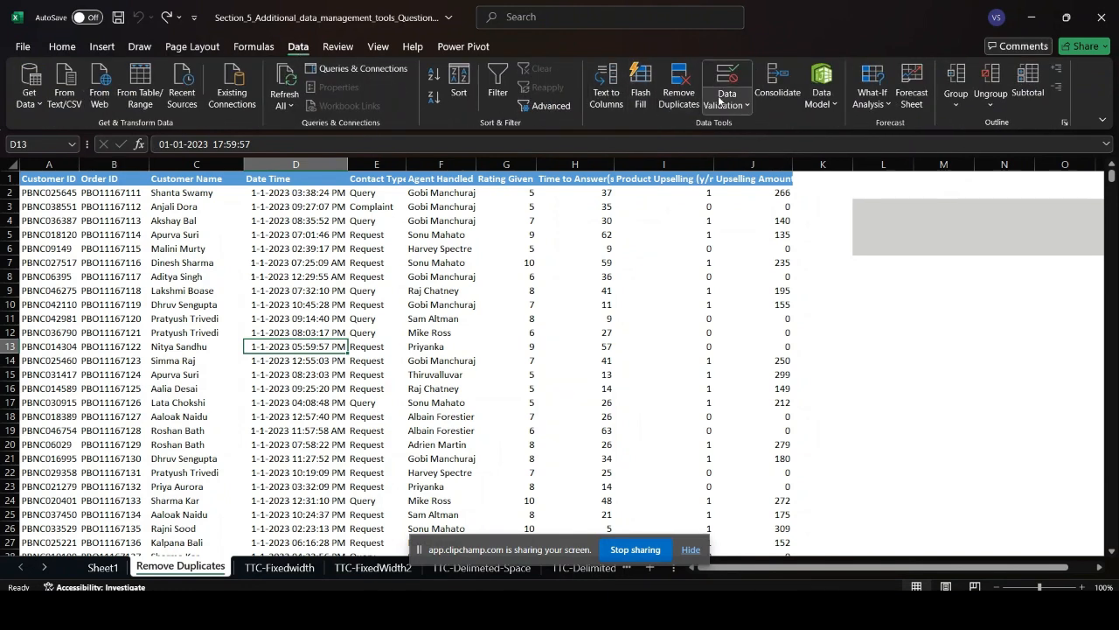
left_click(678, 98)
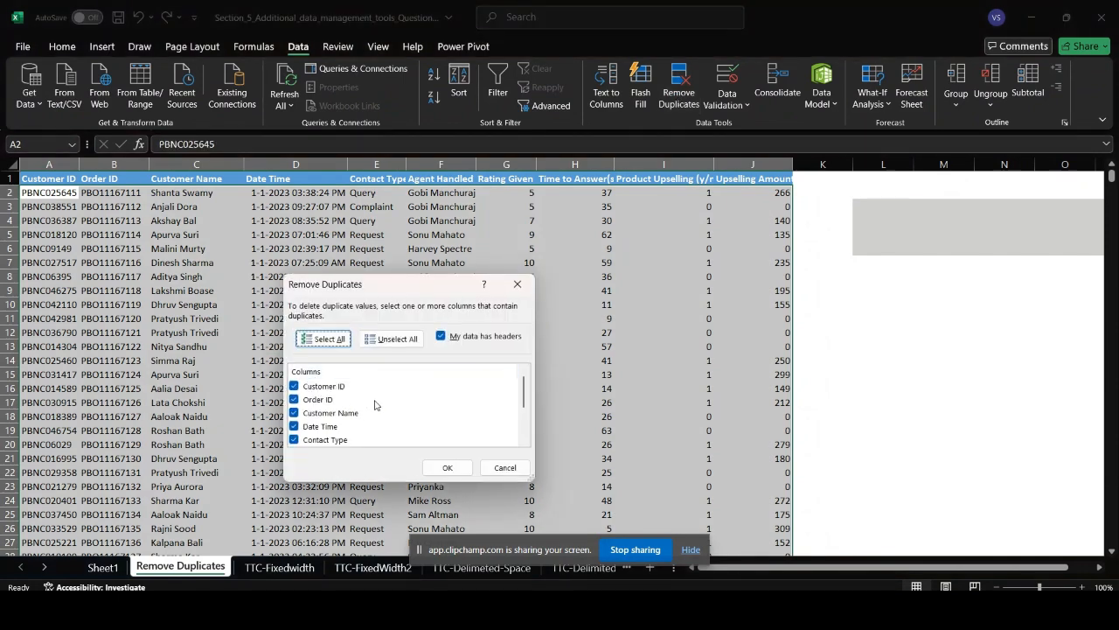
left_click(387, 341)
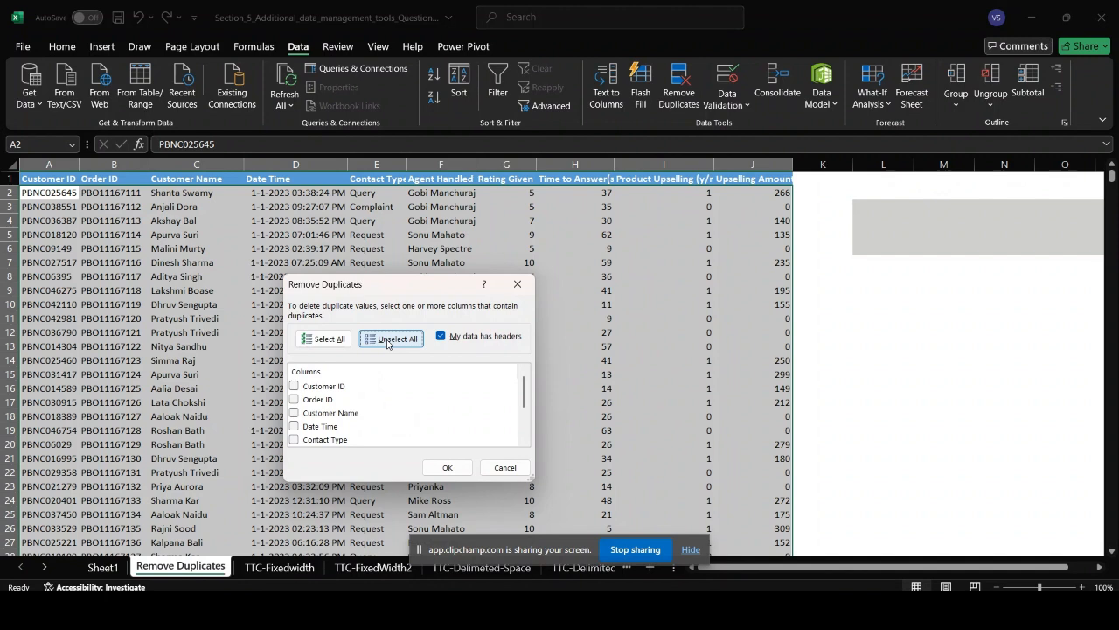
left_click(294, 387)
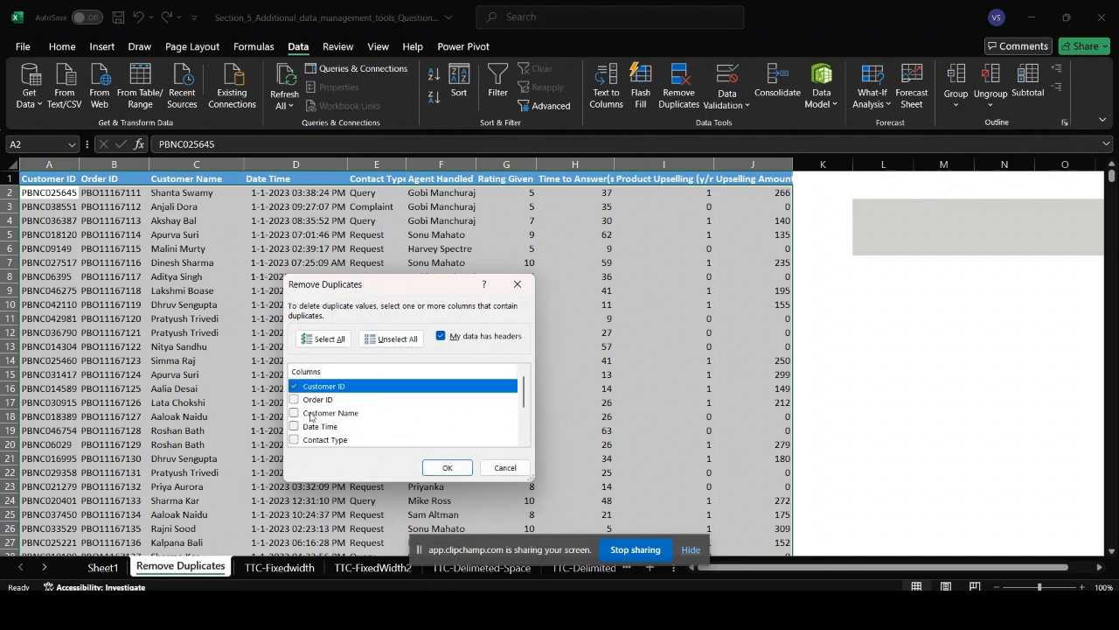
left_click(446, 468)
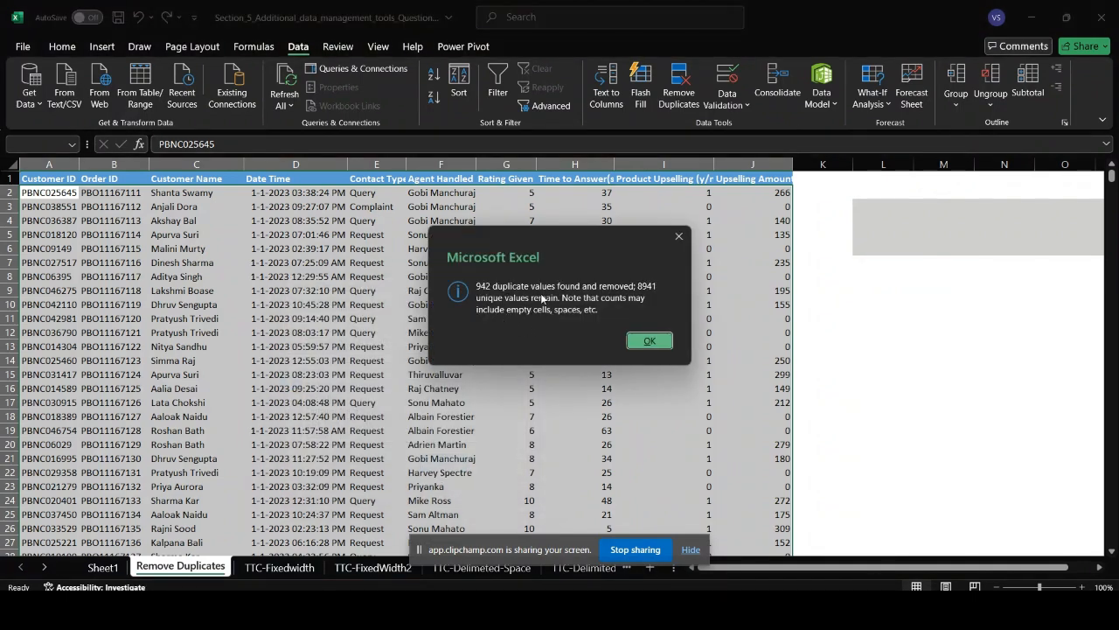
left_click(650, 341)
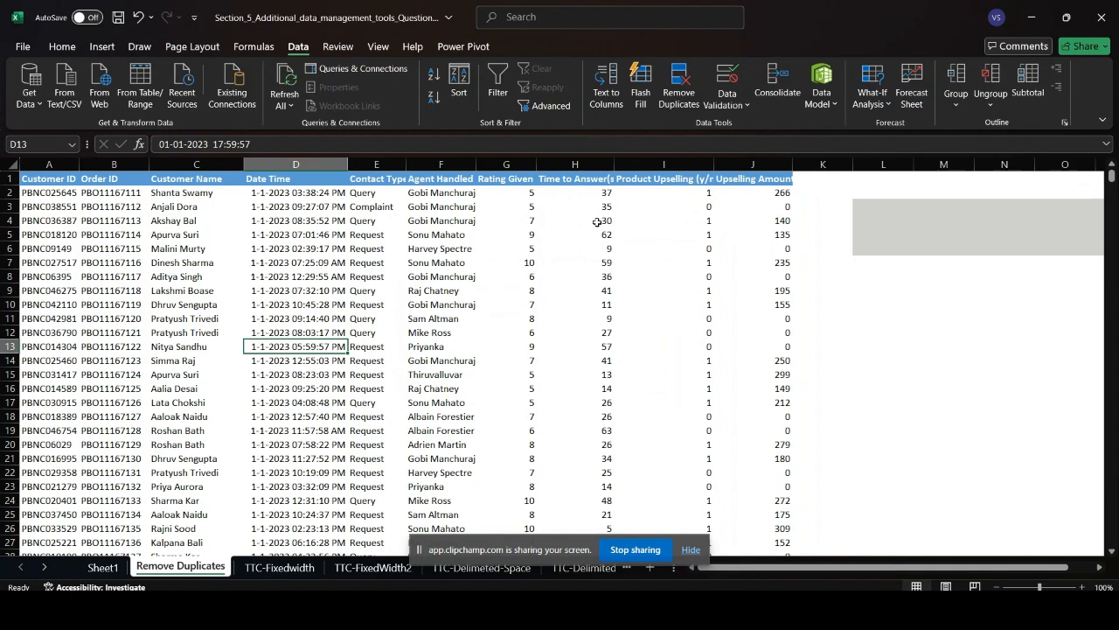
Step: Remove the remaining duplicate rows from the table by comparing only the Order ID column
left_click(683, 98)
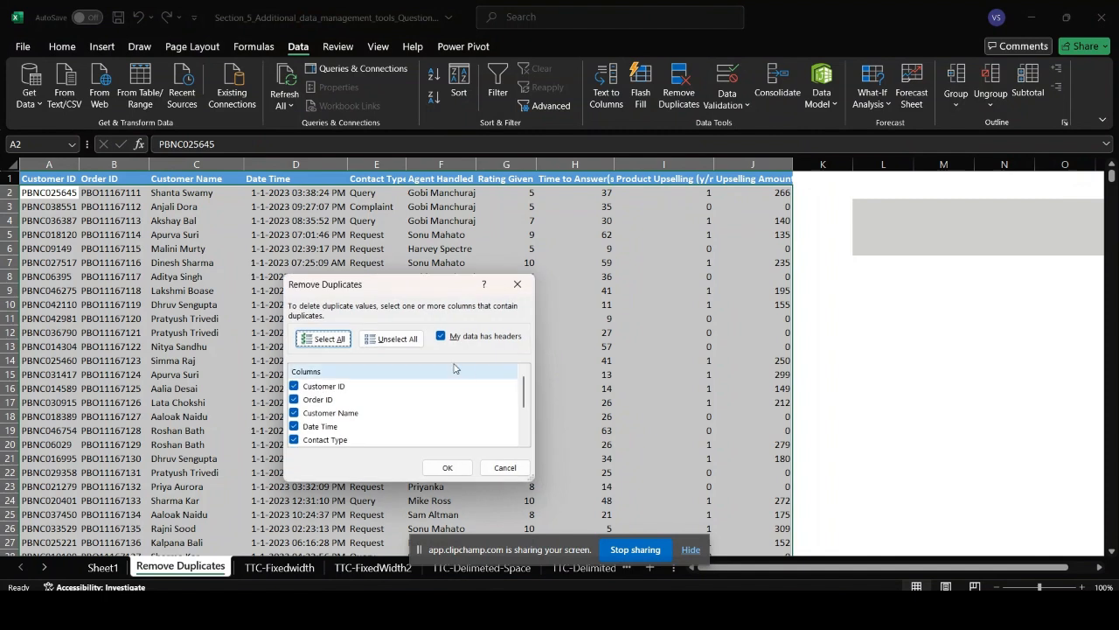
left_click(390, 339)
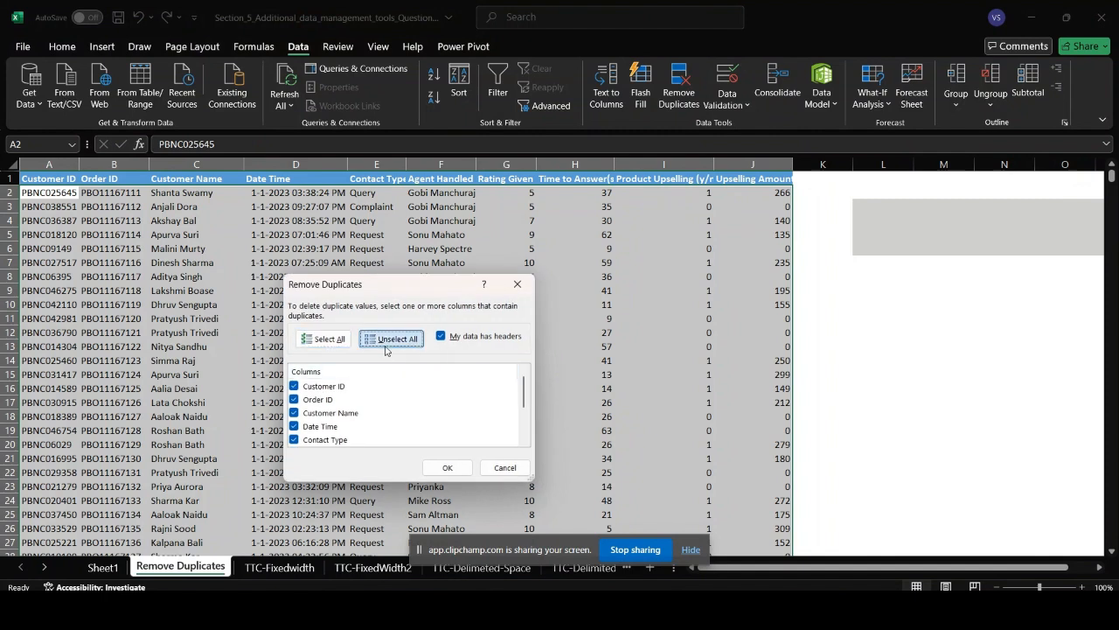
left_click(294, 399)
left_click(442, 467)
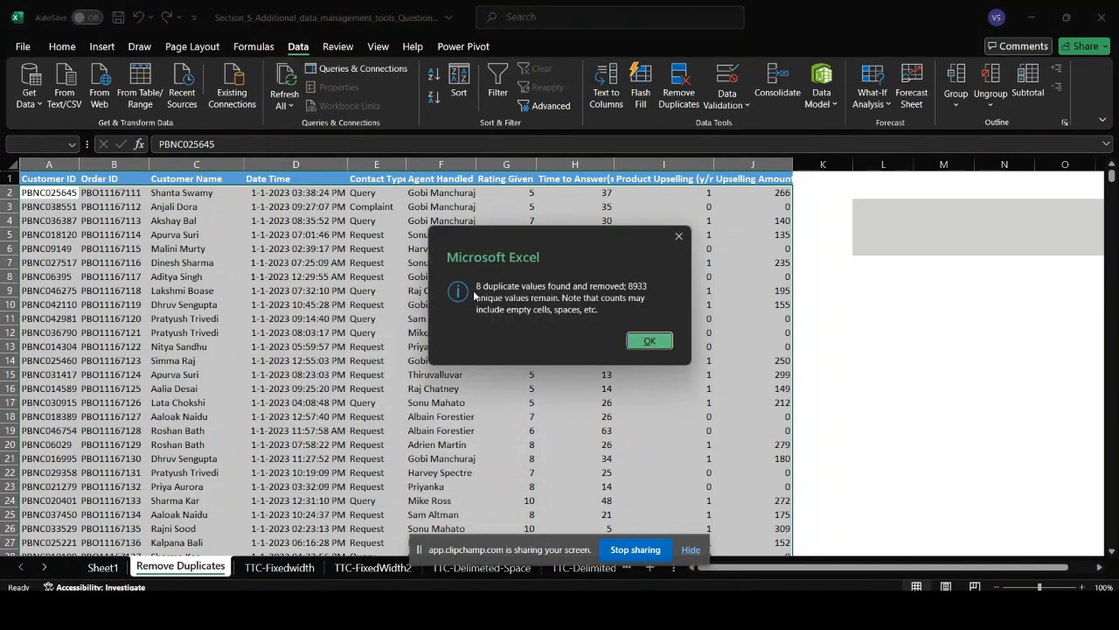
left_click(652, 341)
Step: Run Remove Duplicates on the whole table with every column, from Customer ID through Upselling Amount, included in the comparison
left_click(296, 346)
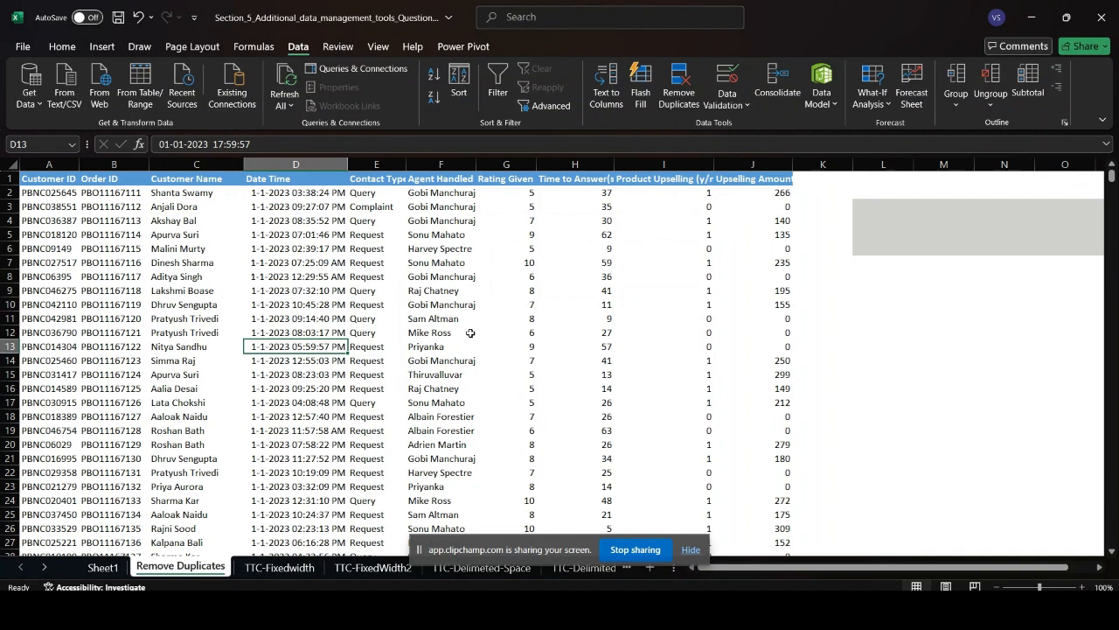
key("ctrl+a")
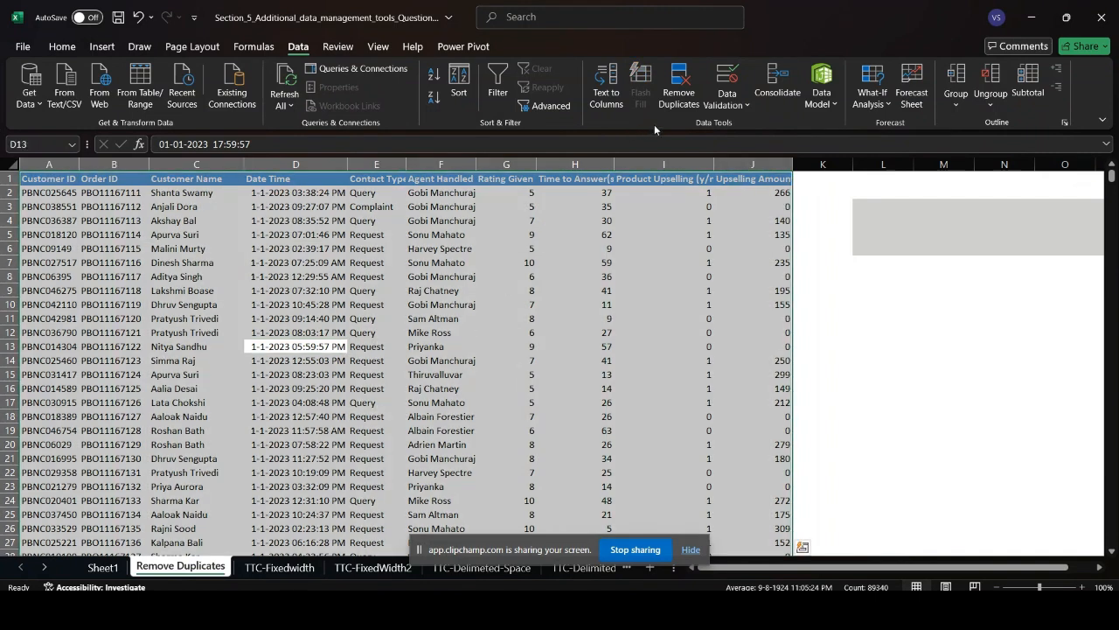
left_click(682, 95)
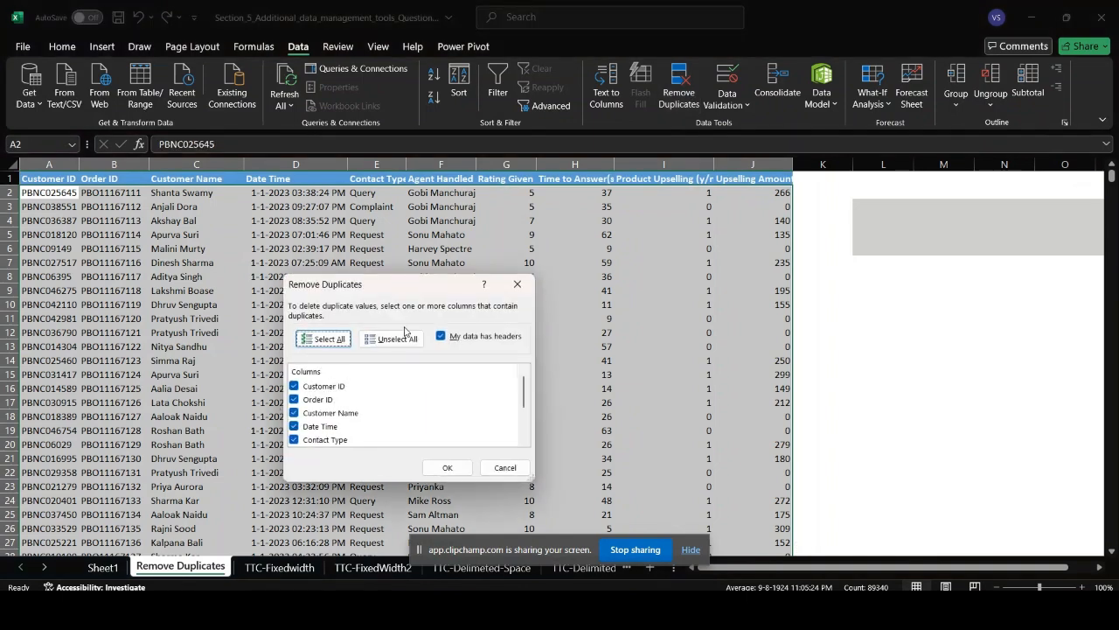
scroll(352, 400, "down", 2)
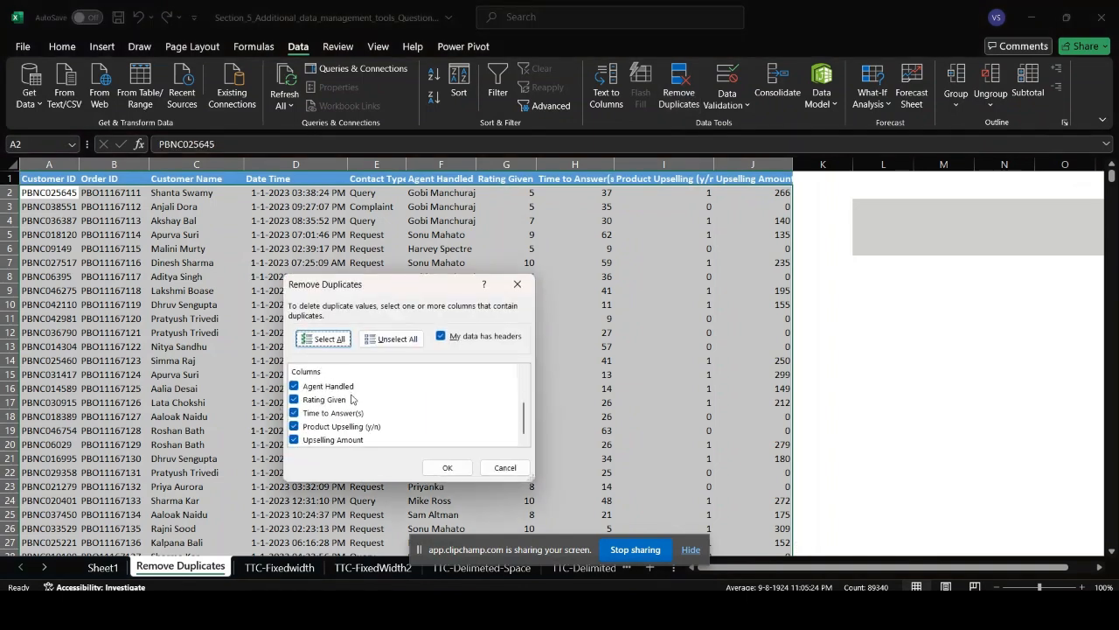
scroll(352, 400, "up", 2)
left_click(447, 468)
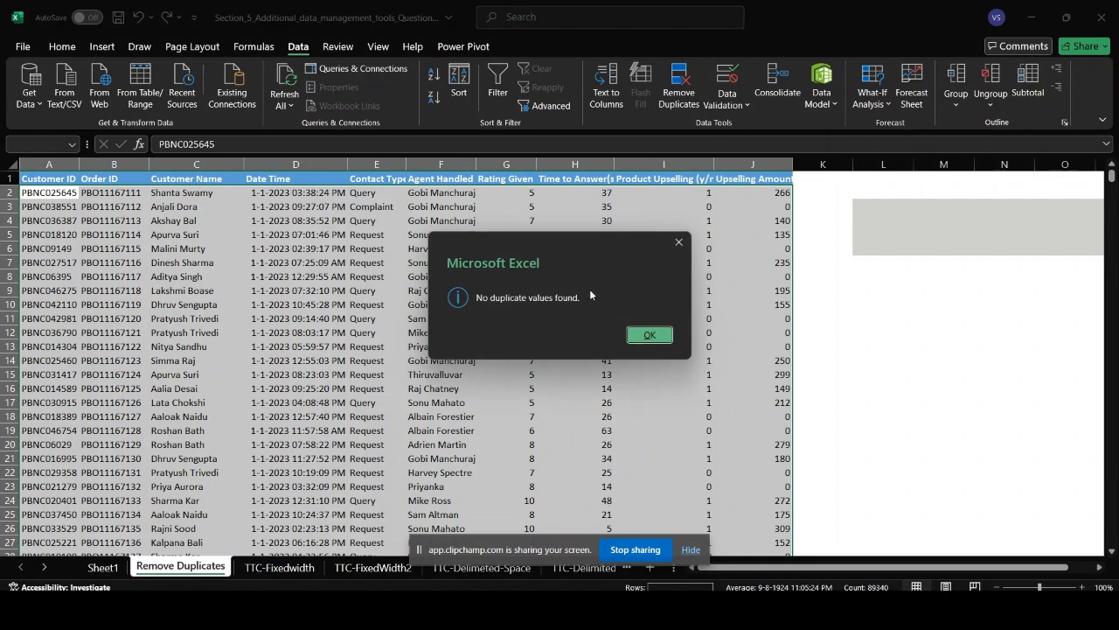
left_click(649, 336)
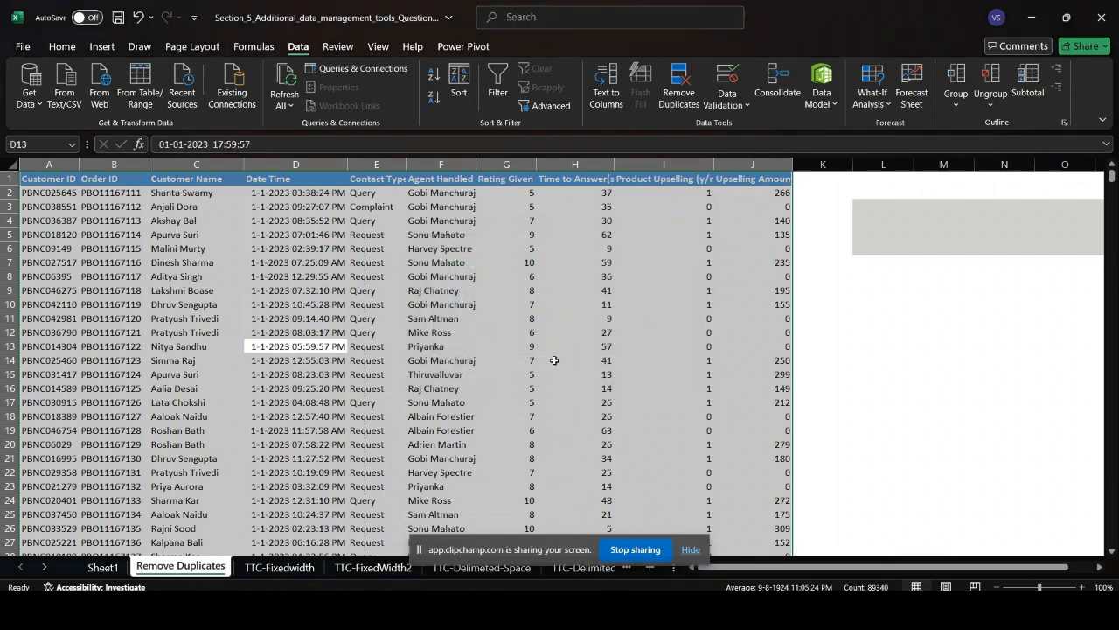
left_click(554, 360)
key("ctrl+shift+Down")
left_click(555, 360)
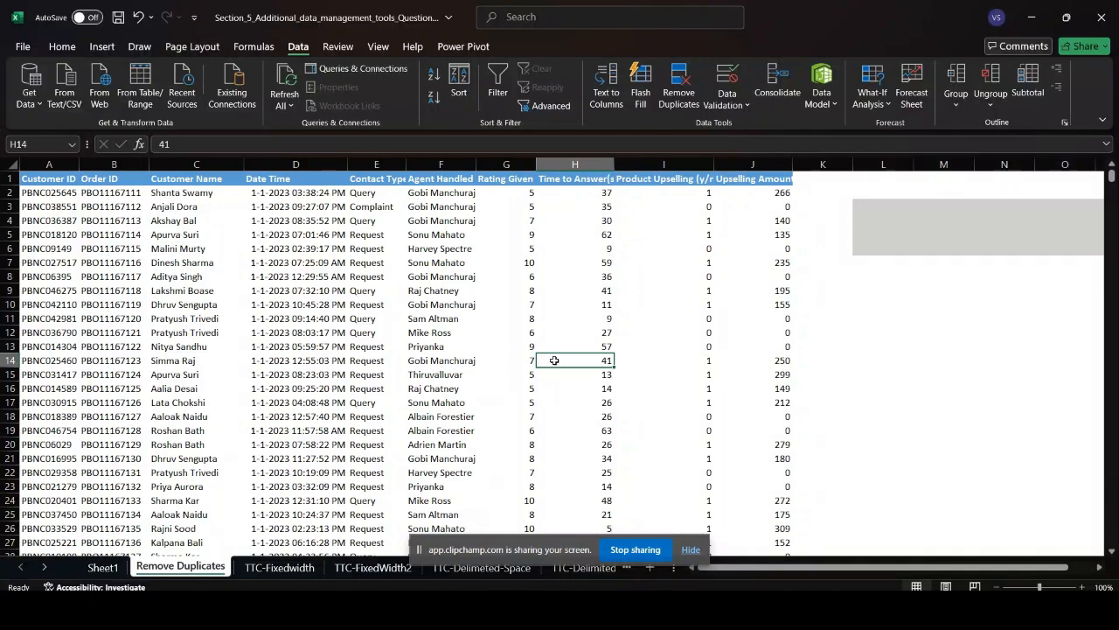
Step: On the TTC-Fixedwidth sheet, set up a fixed-width Text to Columns split of Order Date cells E7:E18, with breaks after each hyphen
key("ctrl+Page_Down")
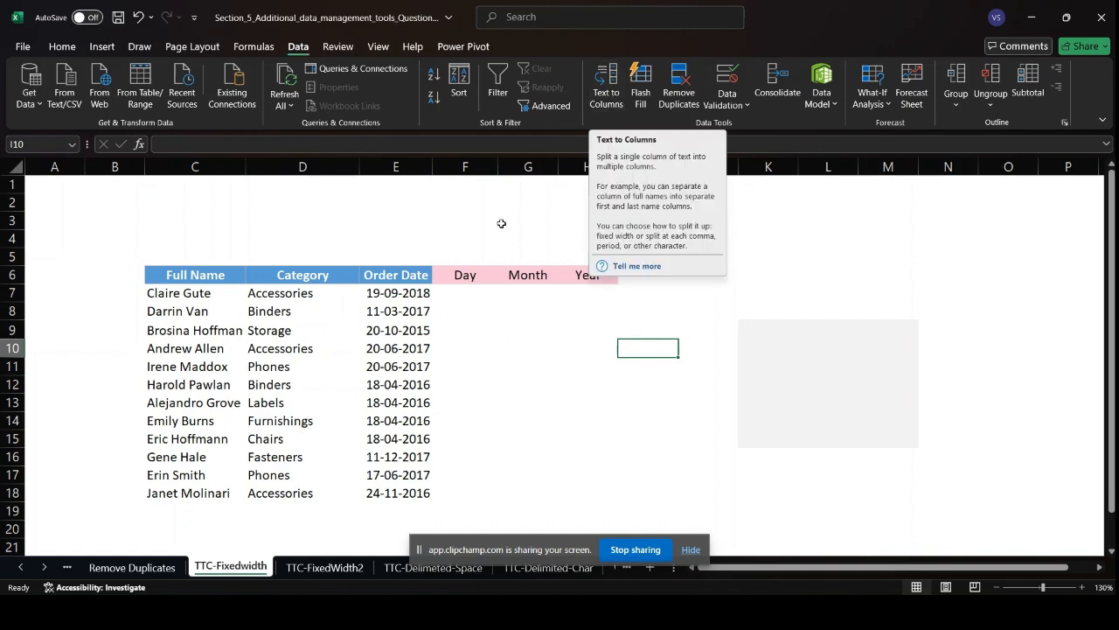
left_click_drag(385, 292, 392, 492)
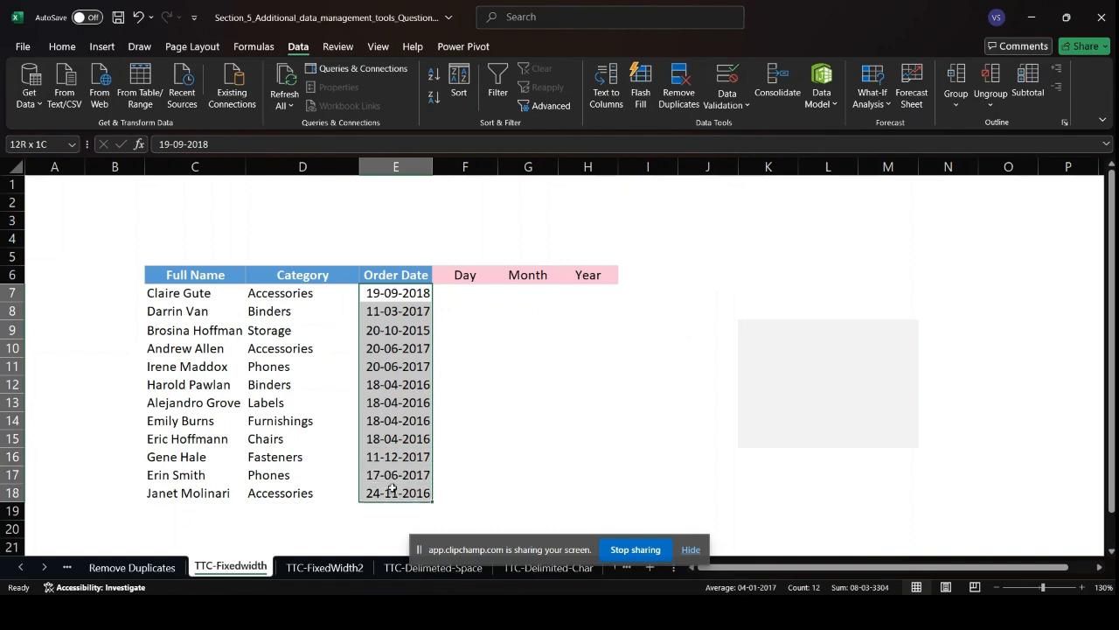
left_click(607, 98)
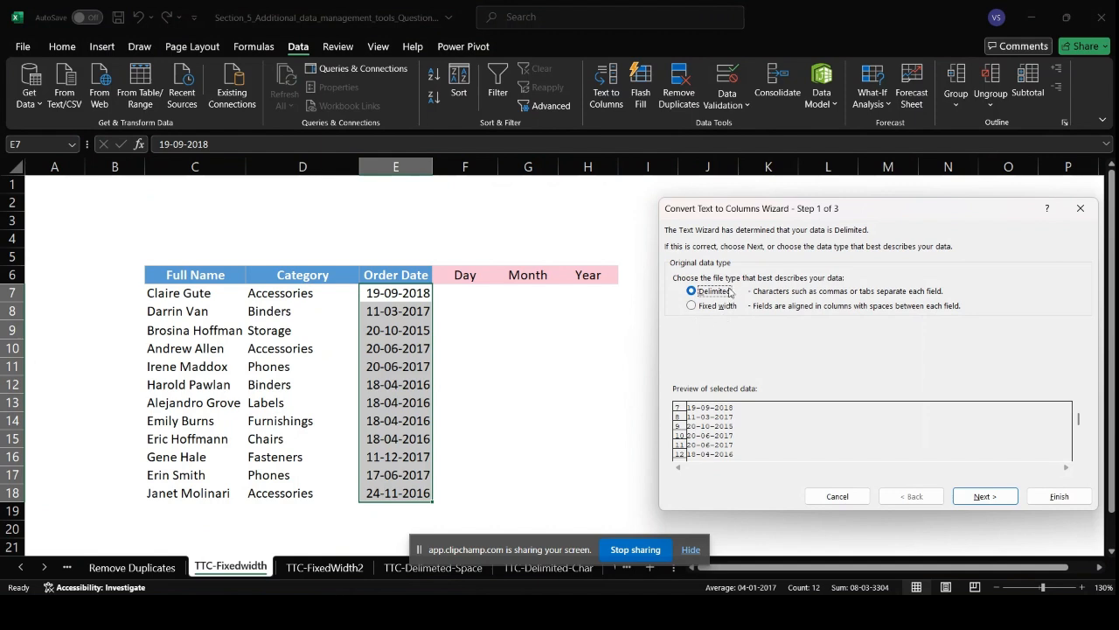
left_click(692, 307)
left_click(1000, 500)
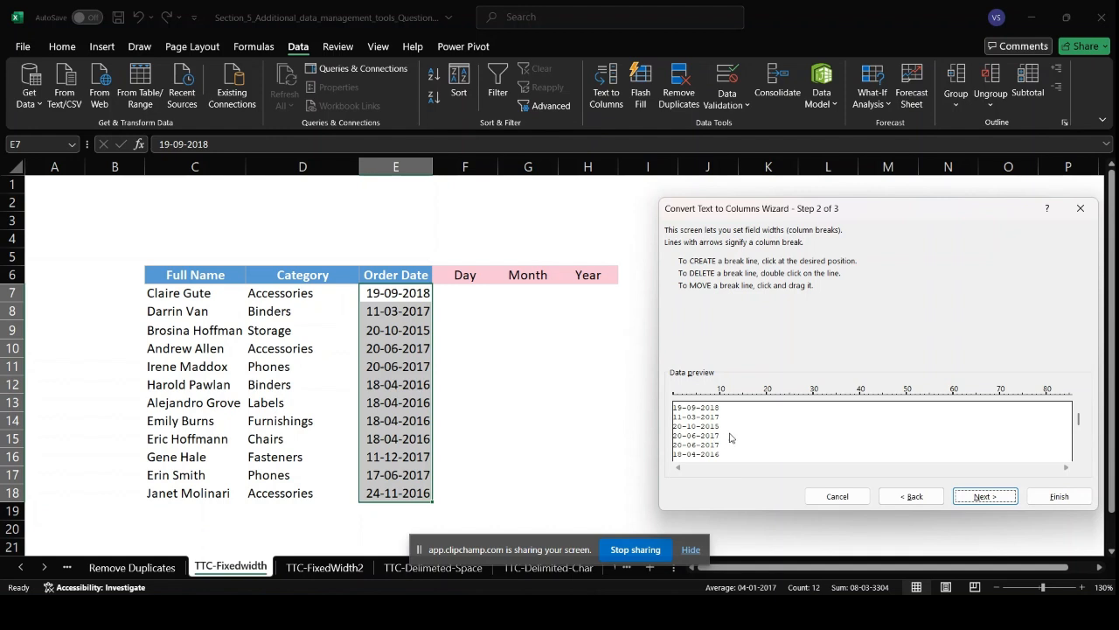
left_click(687, 398)
left_click(701, 397)
left_click(985, 495)
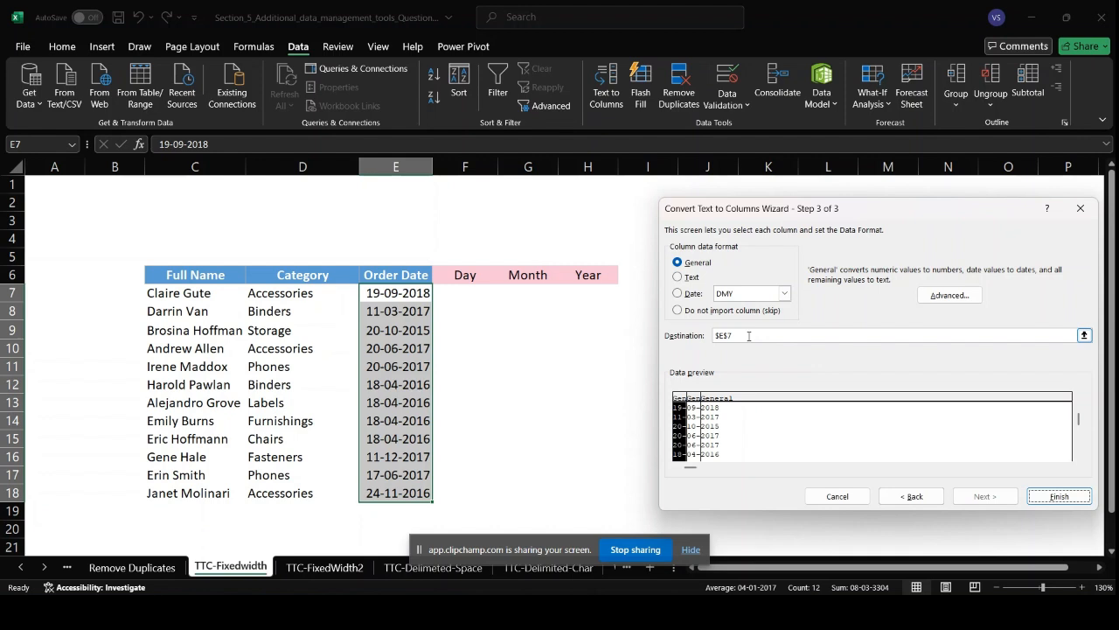
Step: Set the split's destination to F7:H18 and complete it, filling the Day, Month and Year columns
left_click(749, 336)
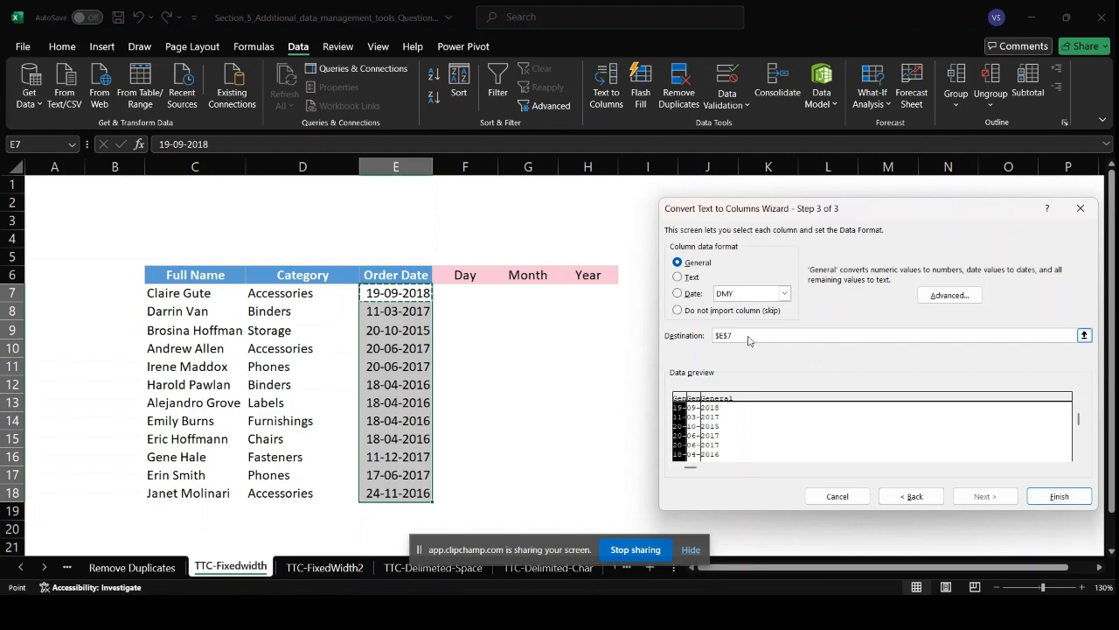
left_click(459, 292)
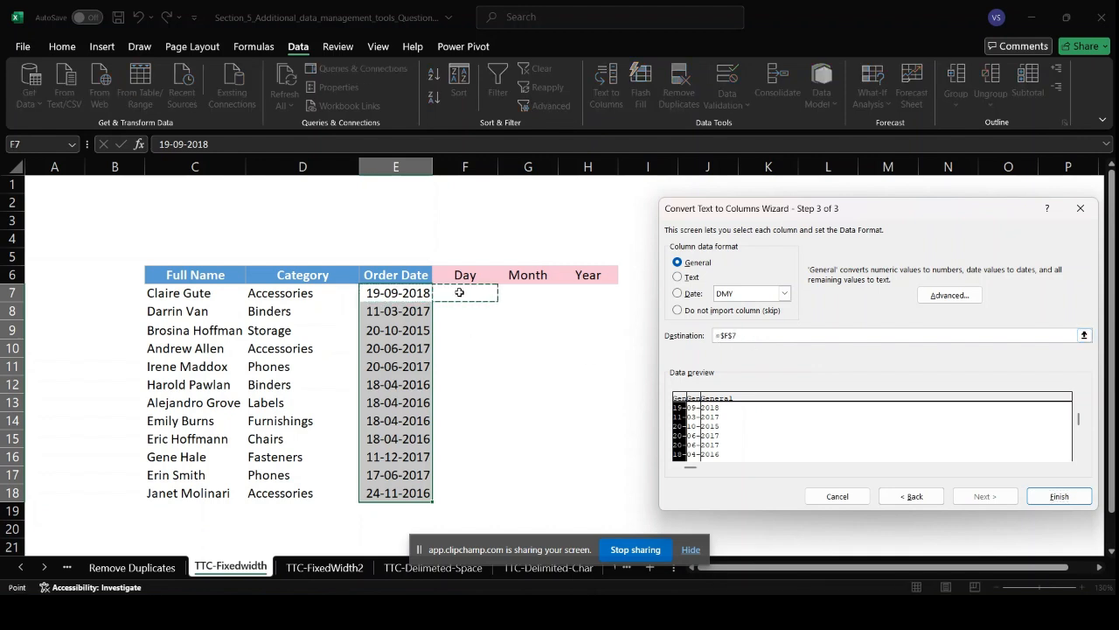
left_click_drag(459, 293, 560, 495)
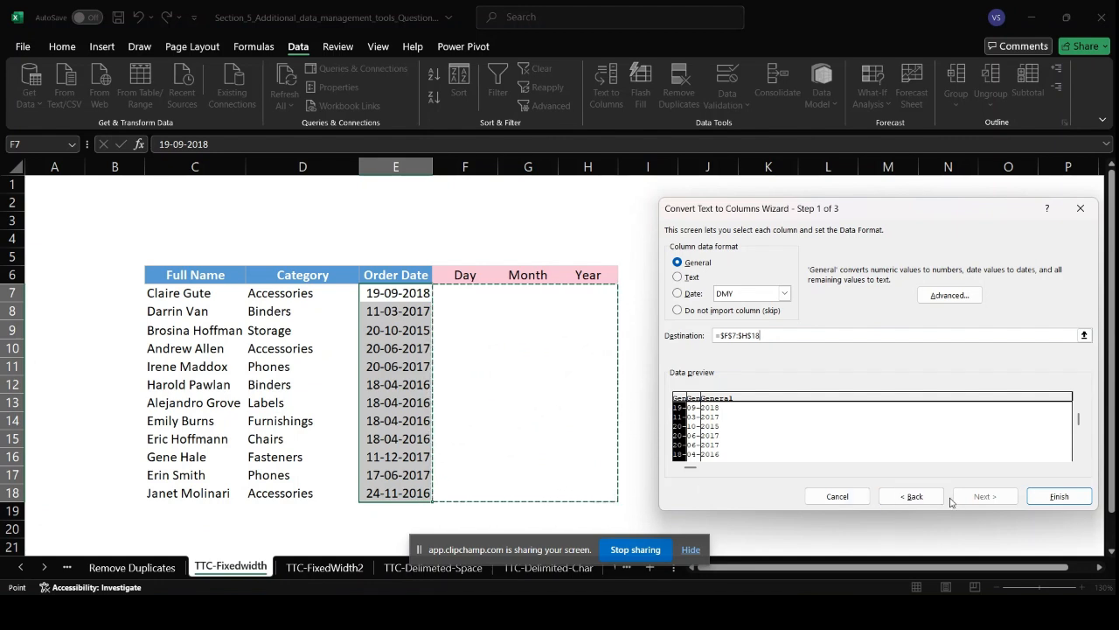
left_click(1073, 496)
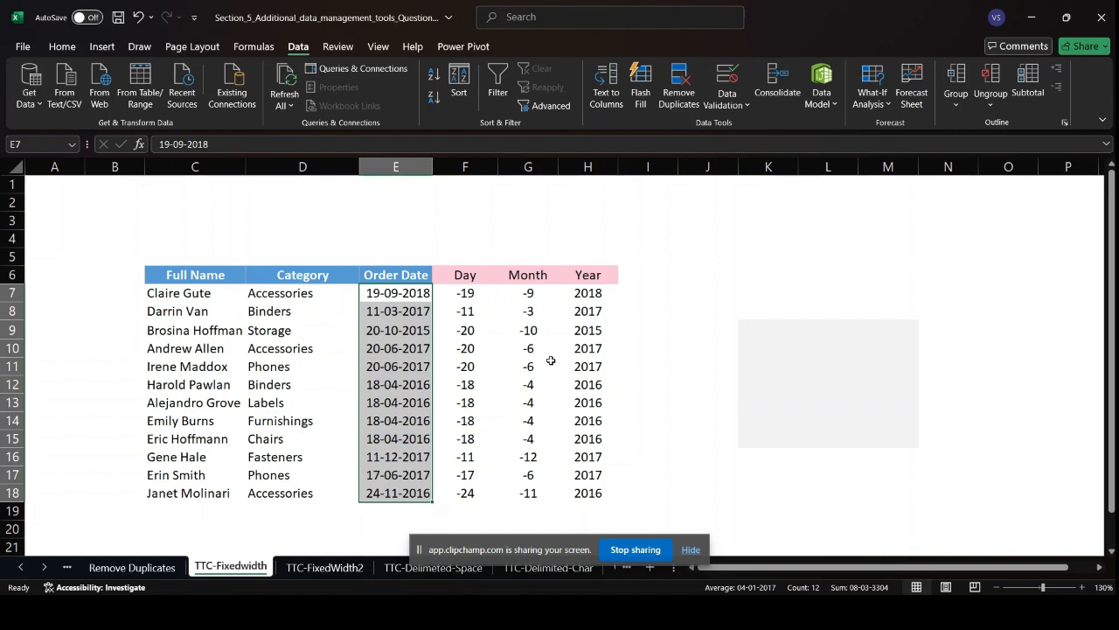
Step: On the TTC-FixedWidth2 sheet, set up a fixed-width Text to Columns split of Phone Number cells E7:E16, with a break after the second digit
left_click(335, 569)
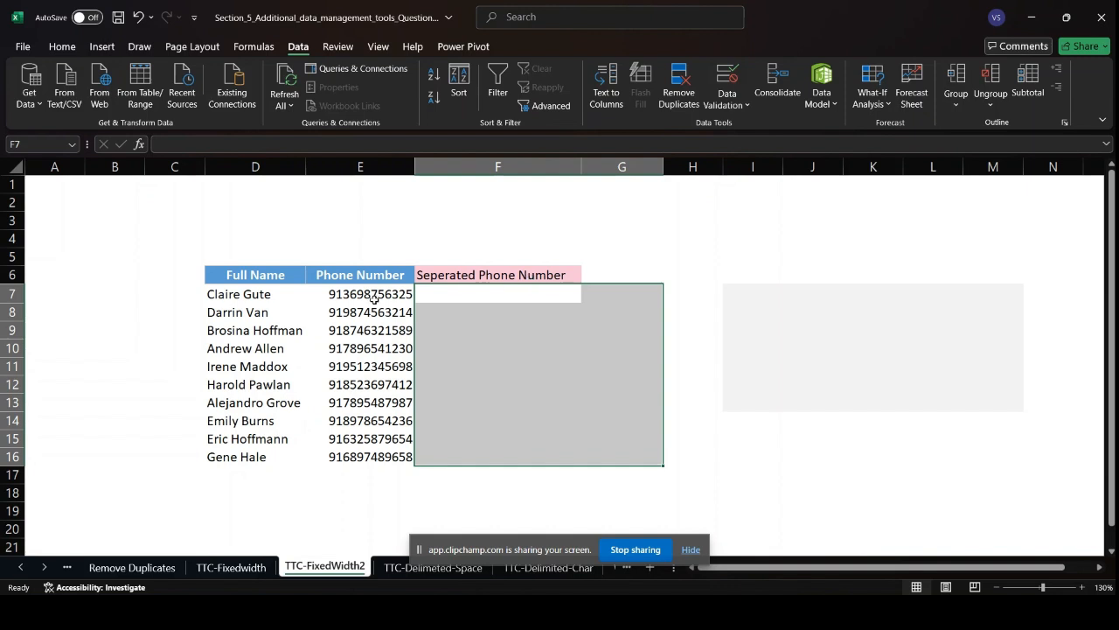
left_click_drag(341, 308, 337, 499)
double_click(339, 292)
left_click(338, 499)
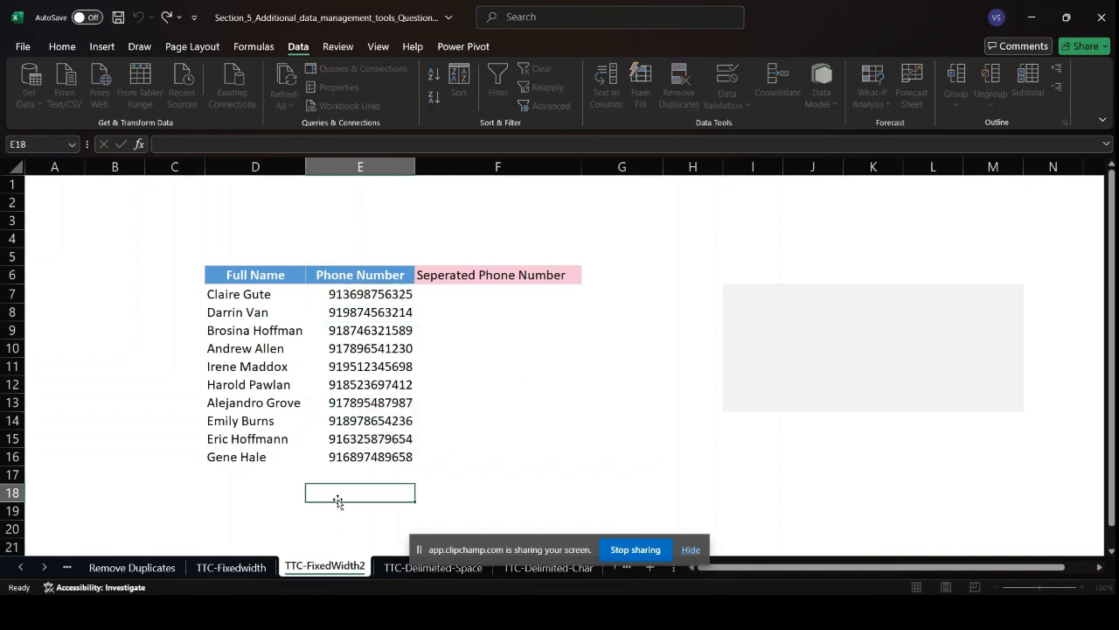
left_click(341, 294)
left_click_drag(341, 293, 349, 451)
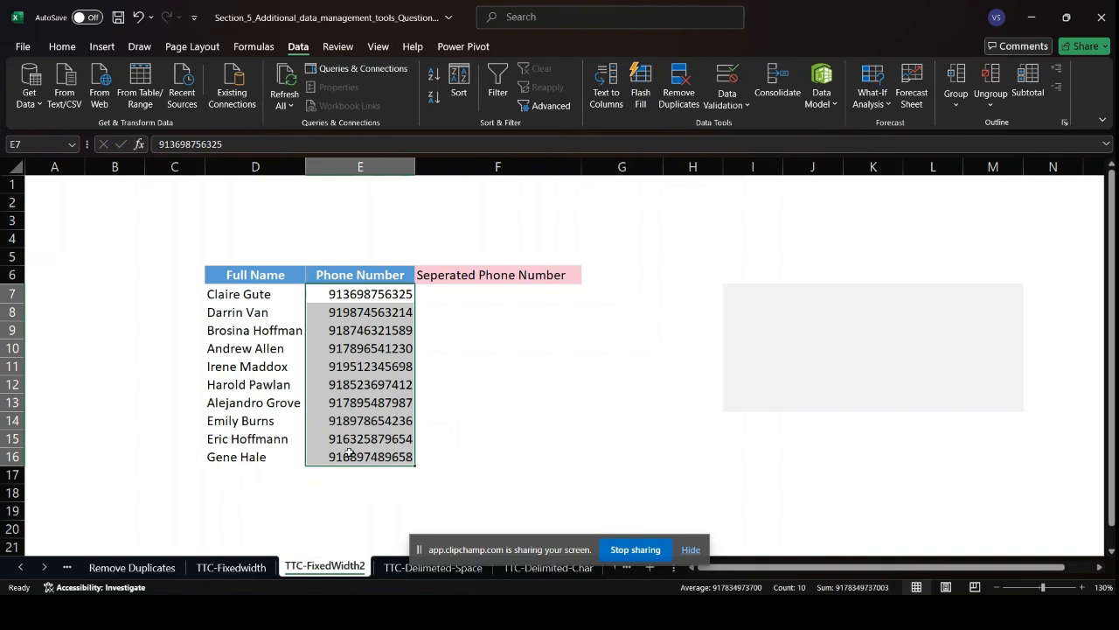
left_click(606, 87)
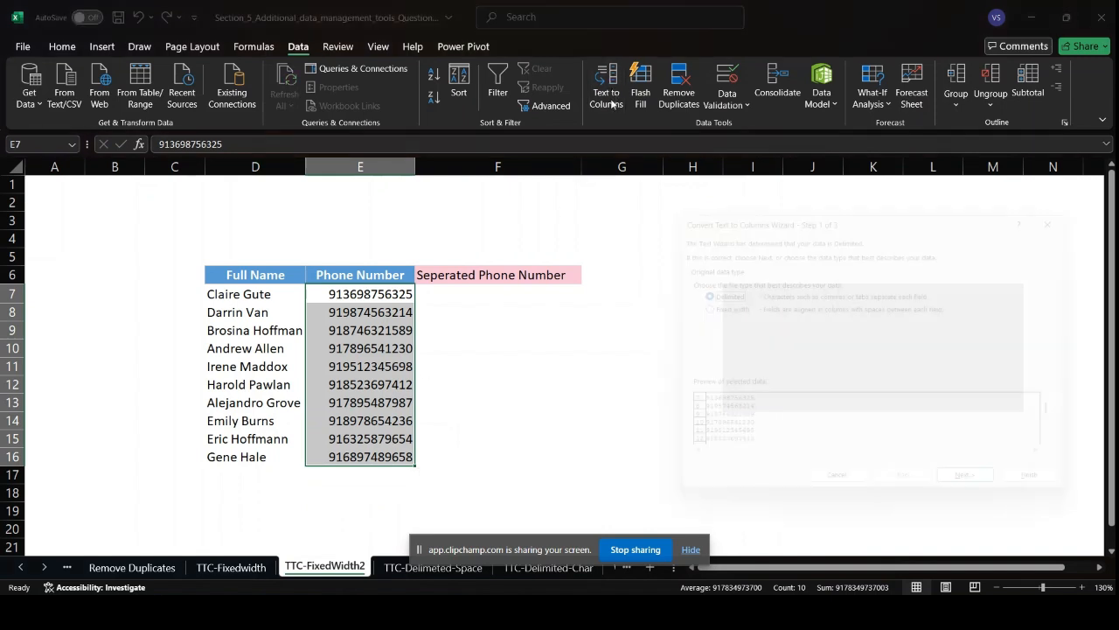
left_click(713, 307)
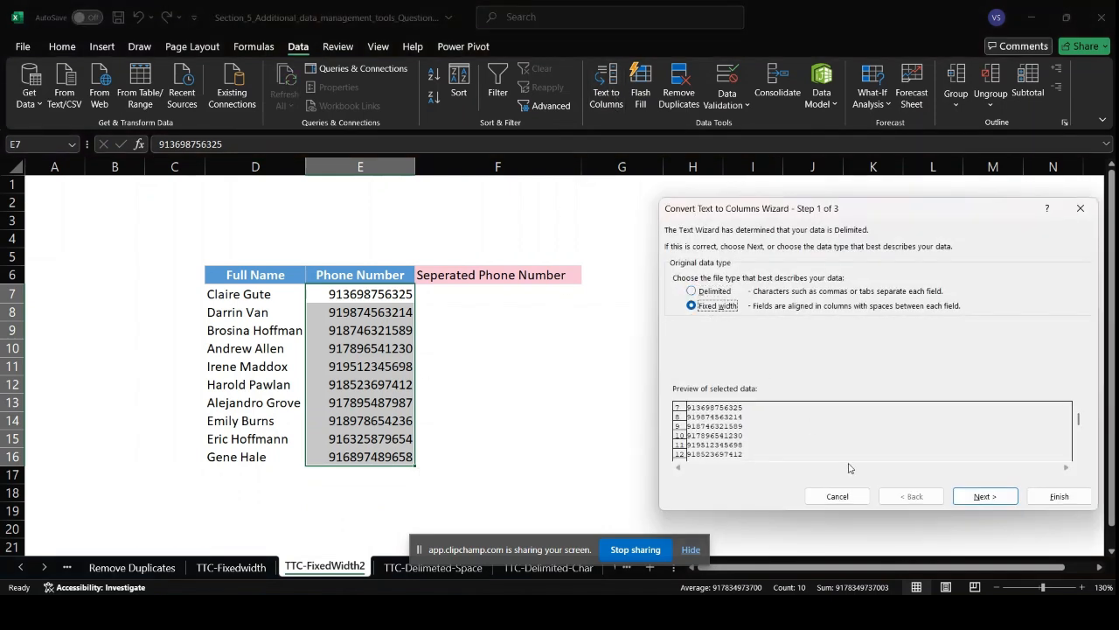
left_click(978, 497)
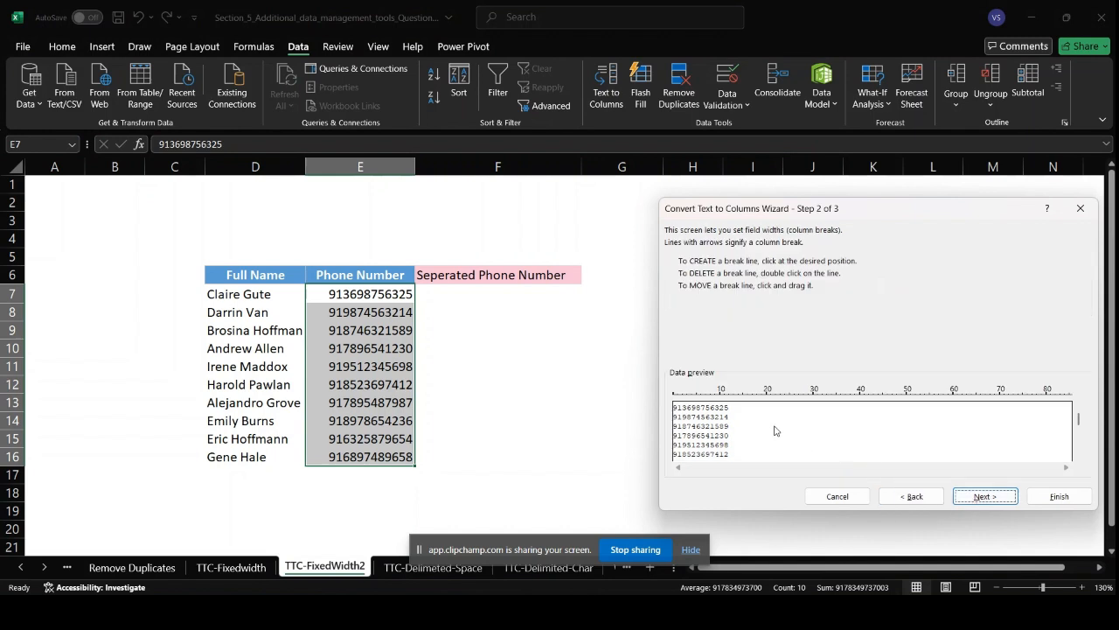
left_click(681, 395)
left_click(982, 499)
Step: Set the phone number split's destination to F7:G16 and complete the conversion
left_click(744, 334)
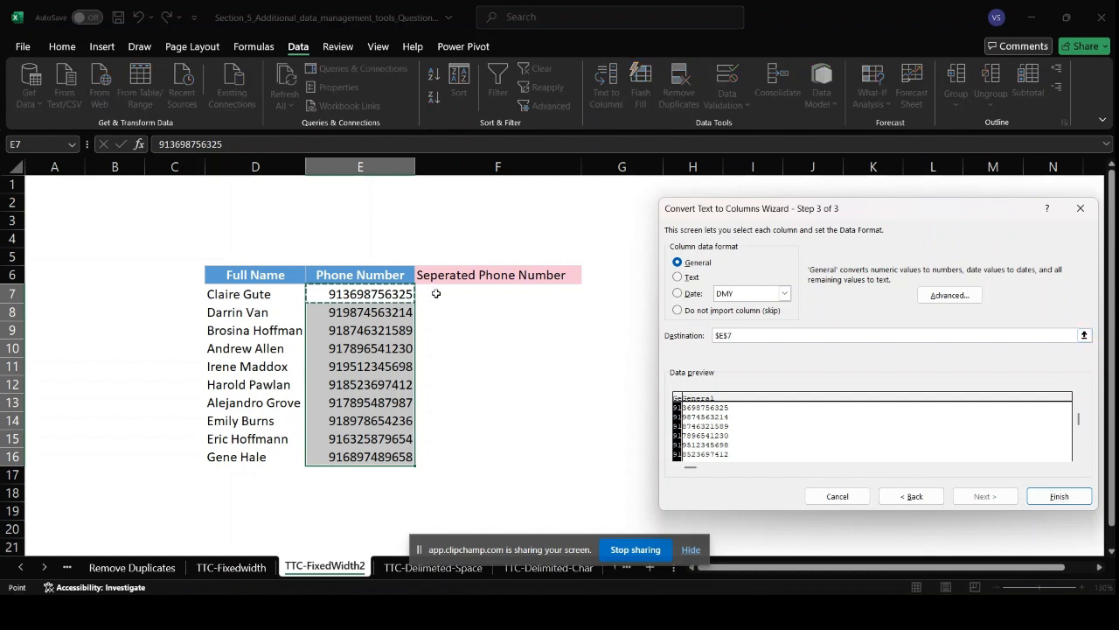
left_click_drag(507, 295, 592, 454)
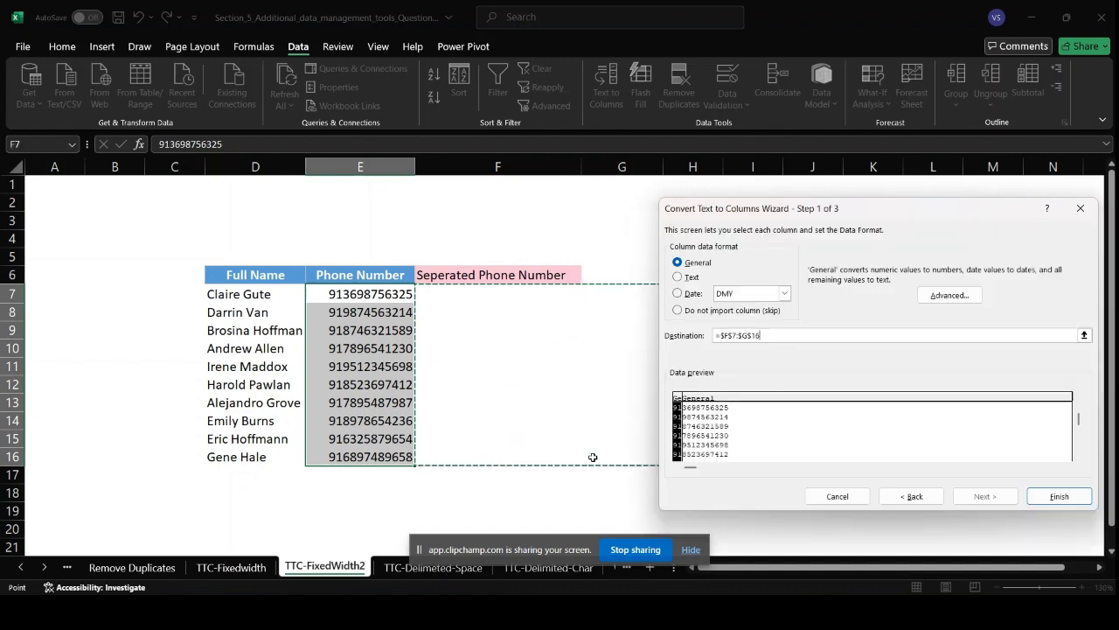
left_click(1056, 497)
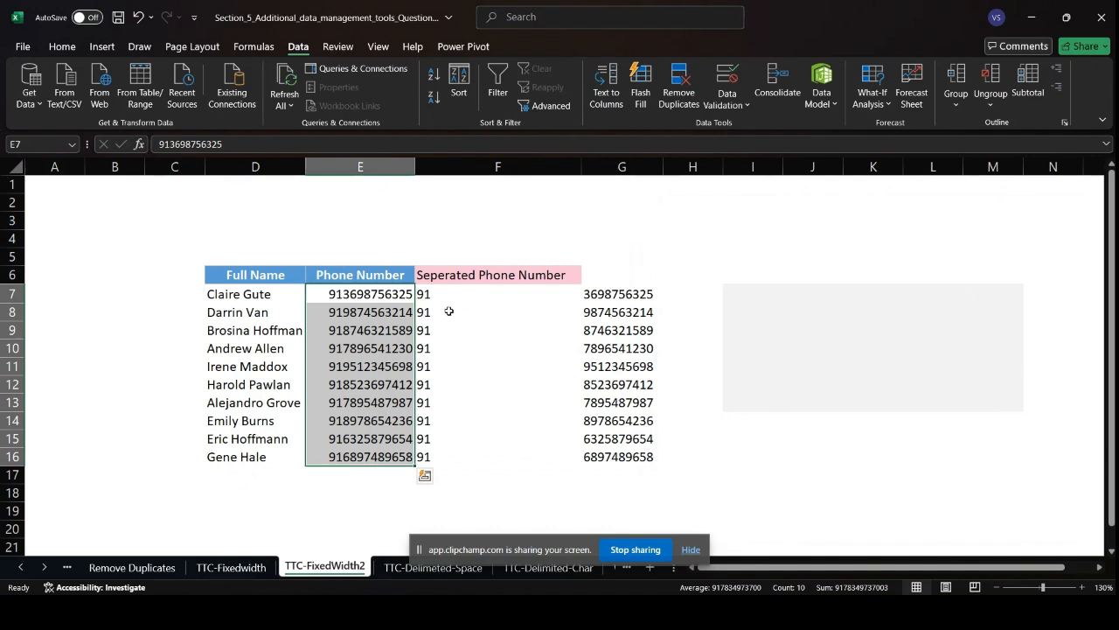
left_click_drag(602, 293, 610, 455)
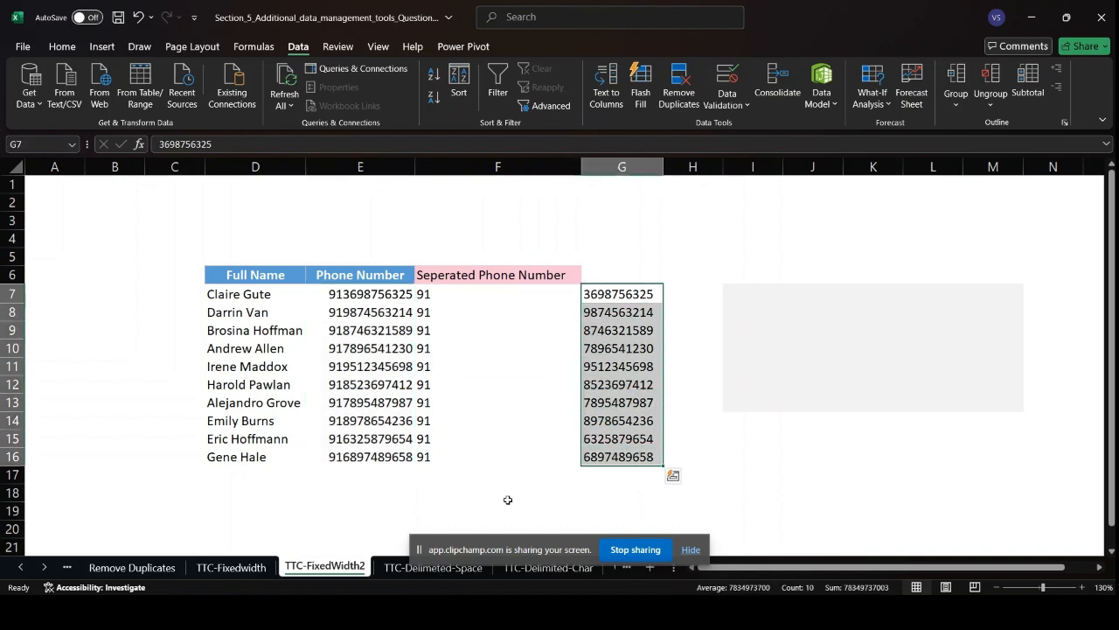
Step: On the TTC-Delimeted-Space sheet, set up a delimited Text to Columns split of Full Name cells F6:F17, using only the Space delimiter
left_click(384, 571)
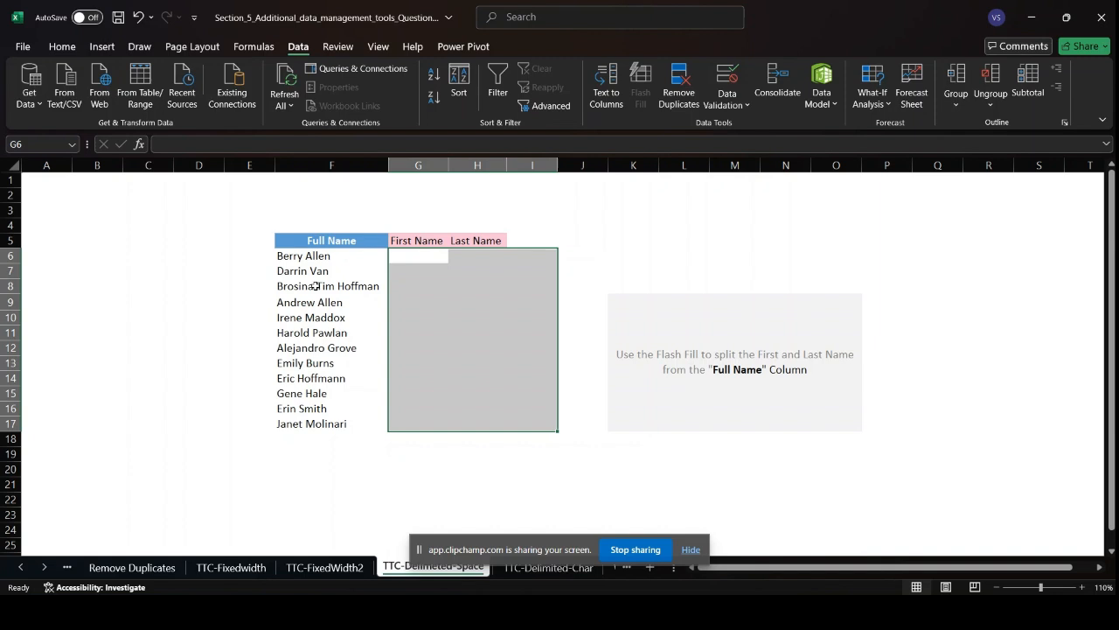
left_click_drag(303, 257, 307, 425)
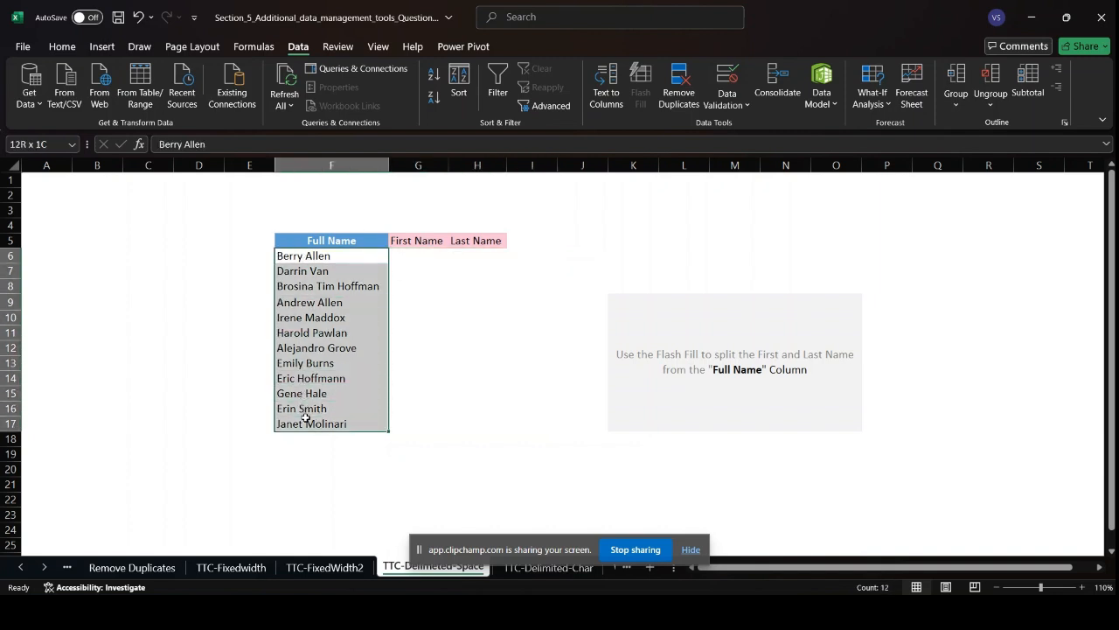
left_click(610, 79)
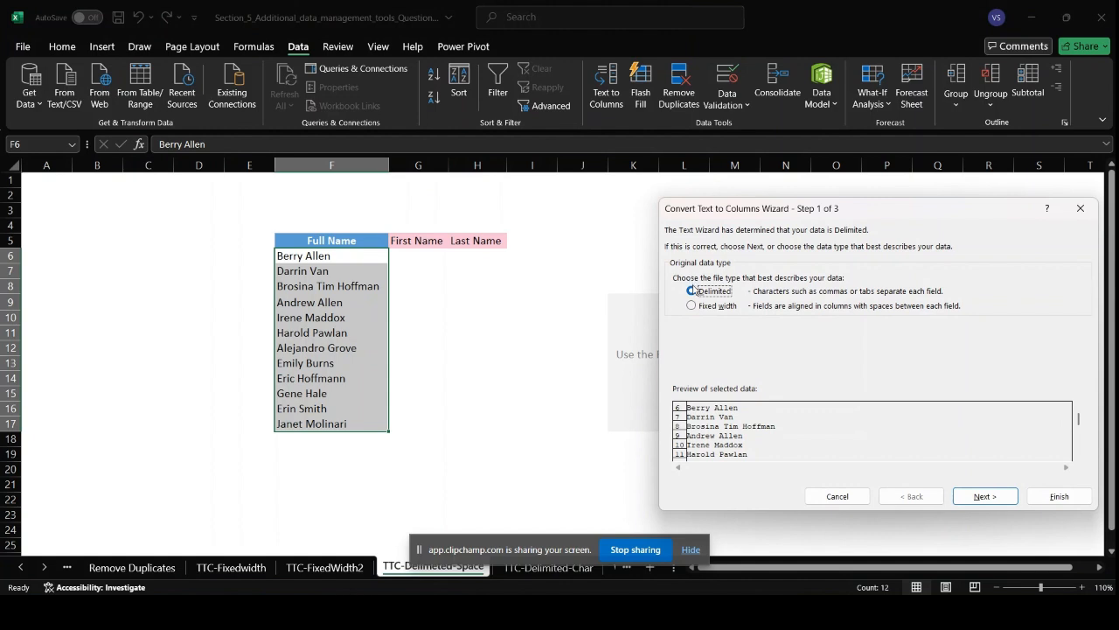
left_click(997, 500)
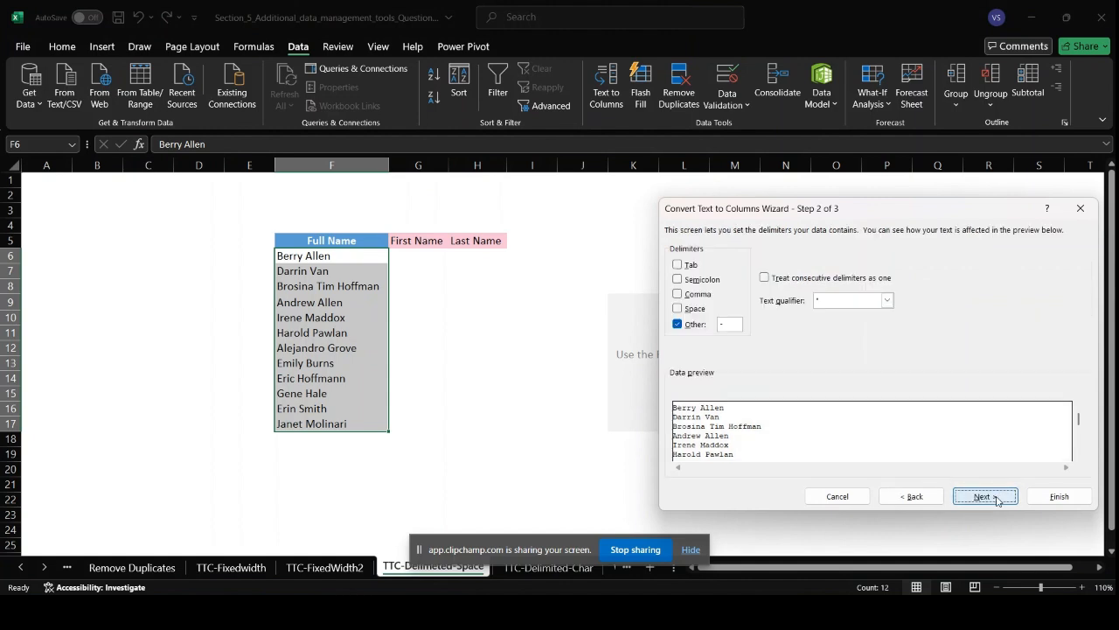
left_click(677, 323)
left_click(678, 309)
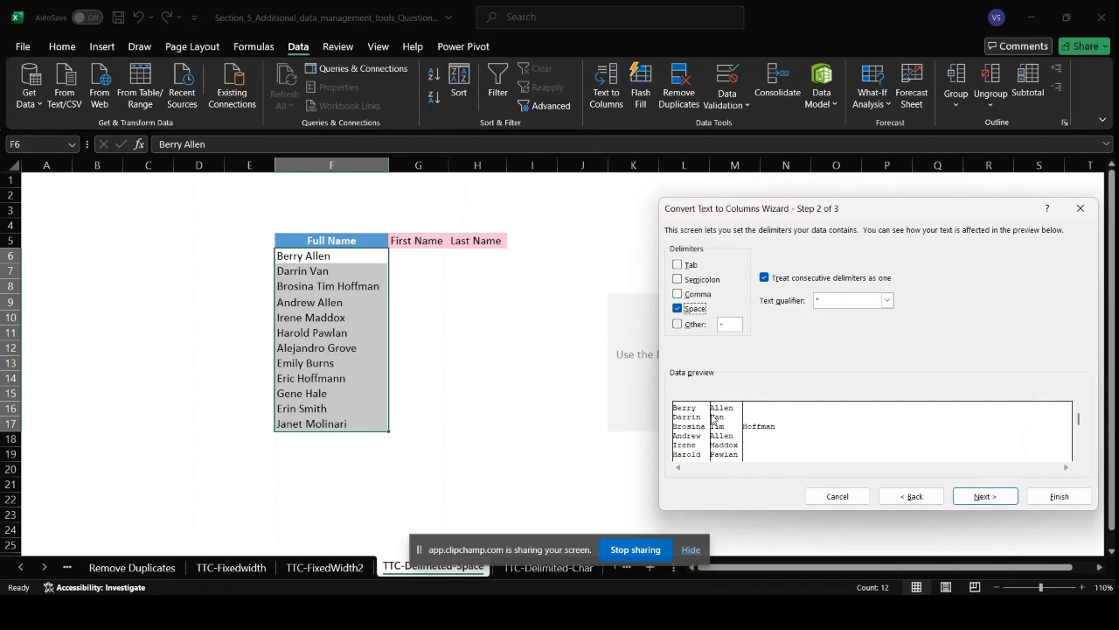
Step: Replace the Space delimiter option with a custom Other delimiter containing a space character
left_click(676, 309)
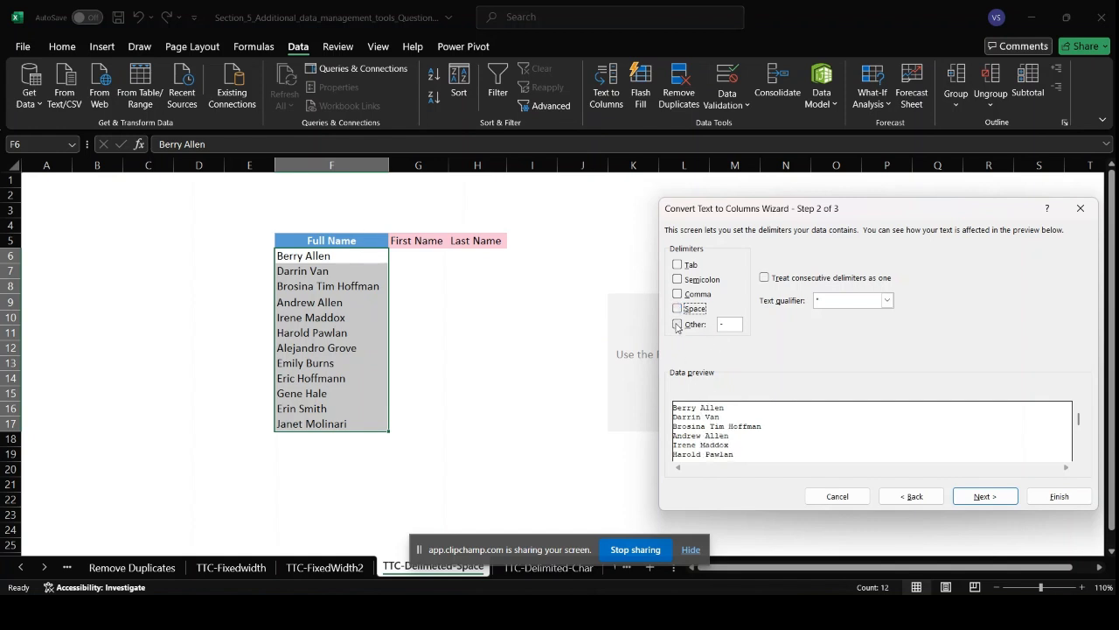
left_click(676, 324)
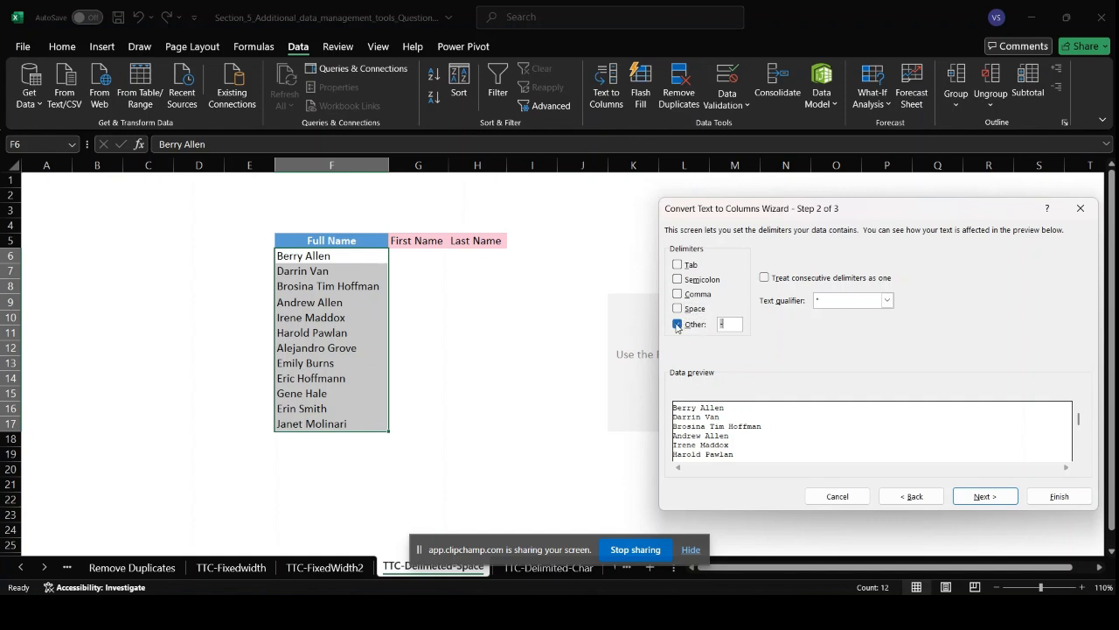
left_click(733, 325)
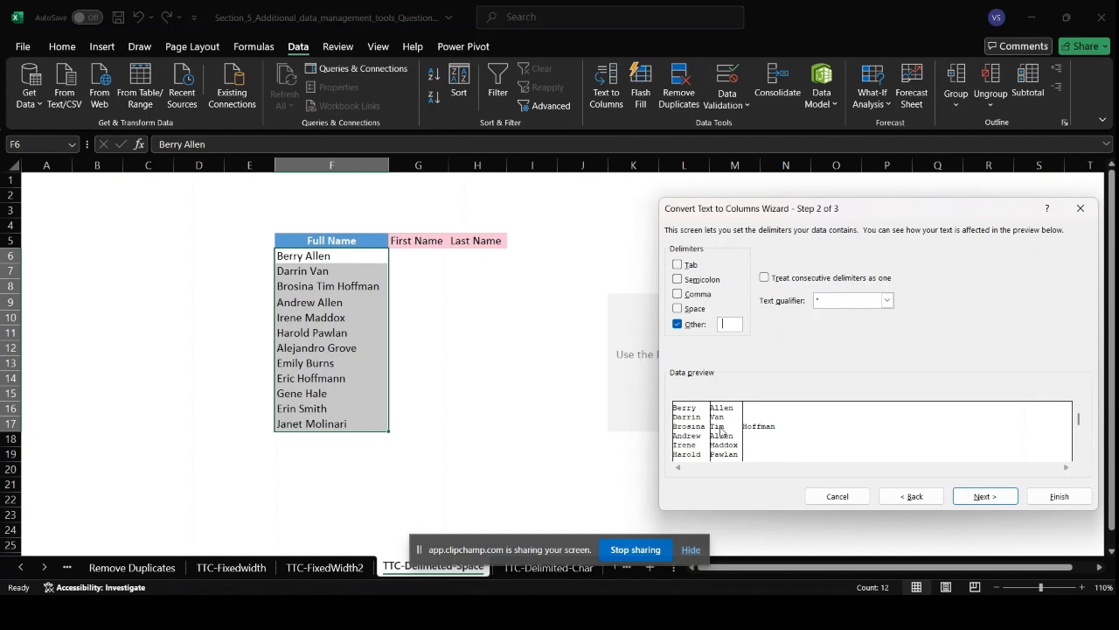
Step: Set the name split's destination to G6:I17 and complete the conversion
left_click(985, 496)
left_click(797, 336)
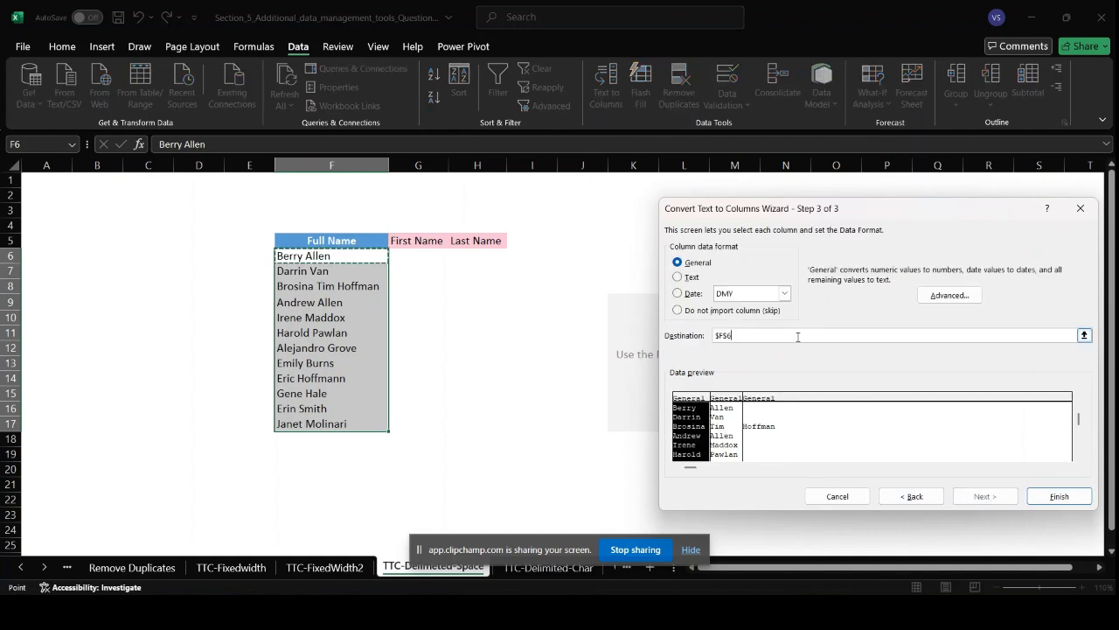
left_click_drag(399, 252, 511, 423)
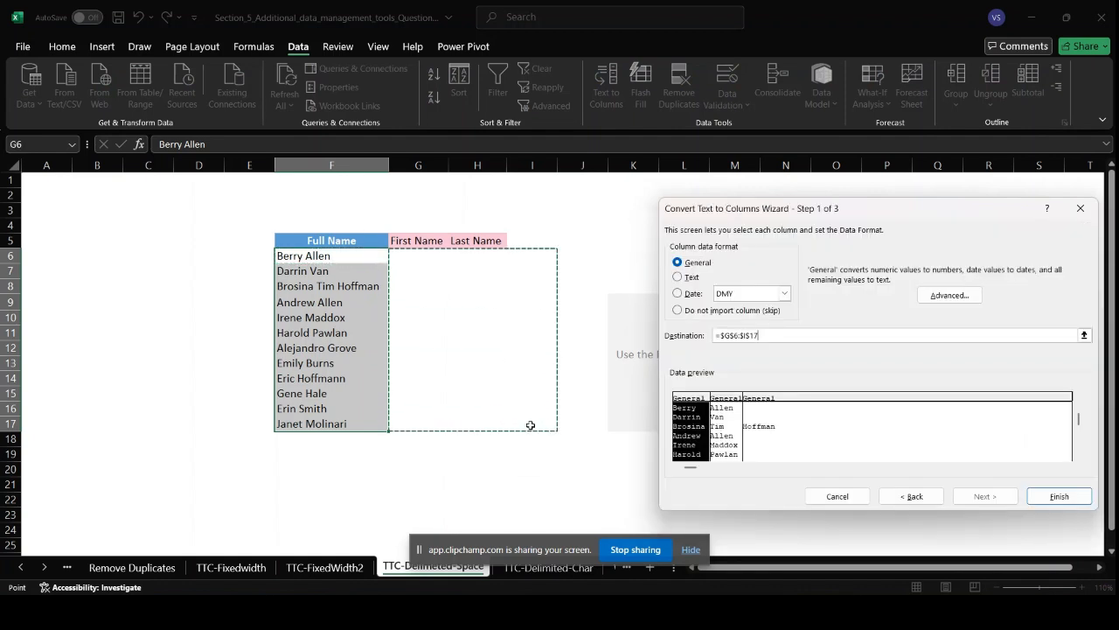
left_click(1059, 496)
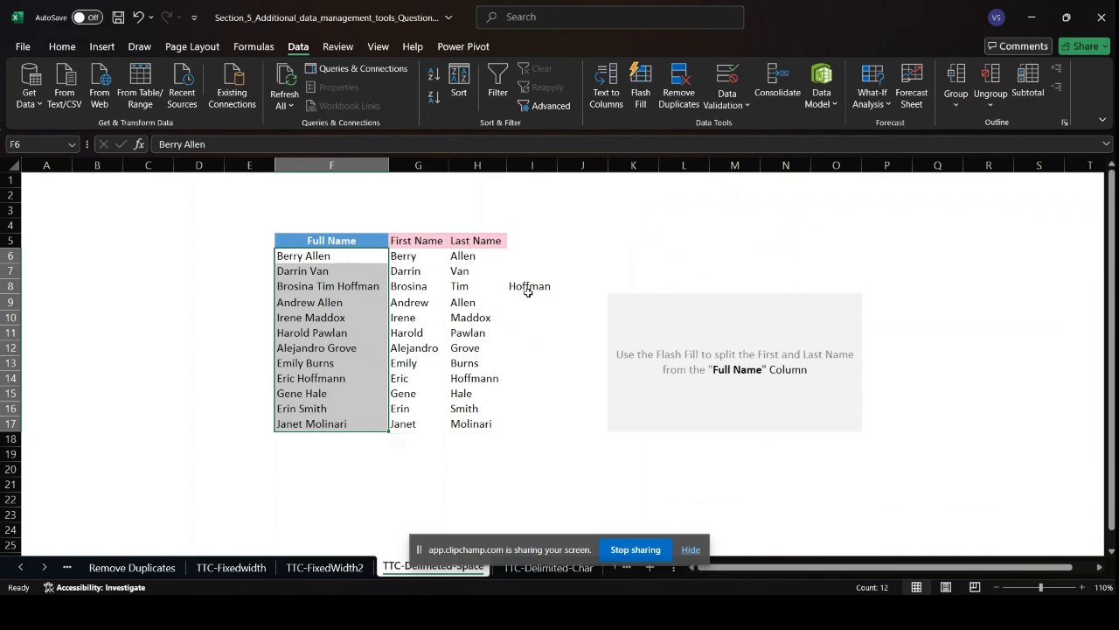
Step: On the TTC-Delimited-Char sheet, set up a delimited Text to Columns split of Order Date cells E7:E18, with a hyphen as the Other delimiter
left_click_drag(482, 549, 549, 538)
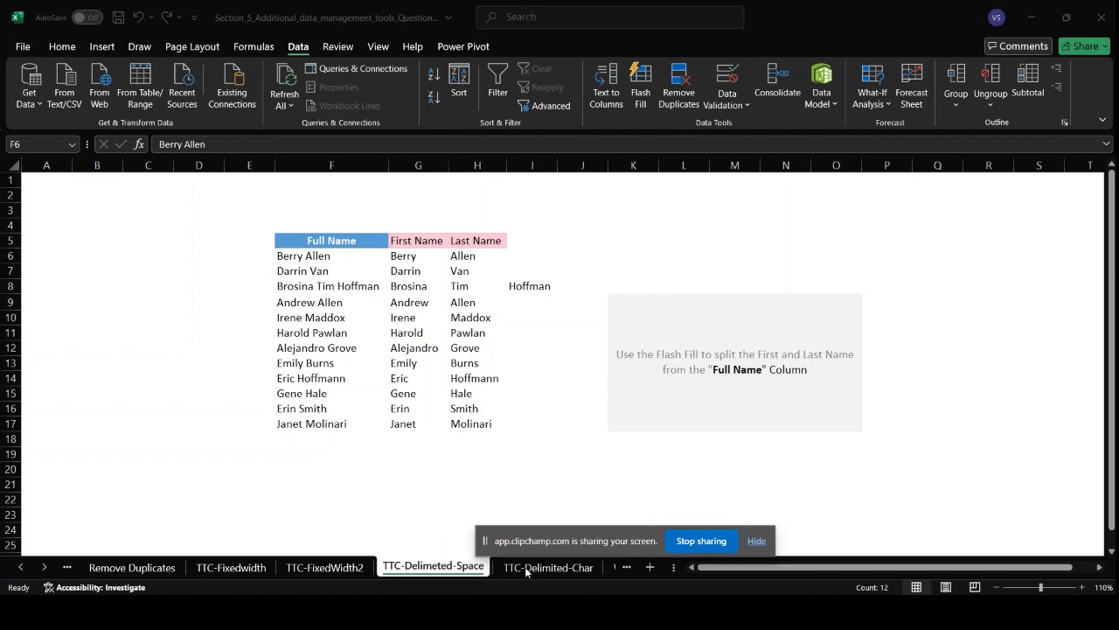
left_click(525, 566)
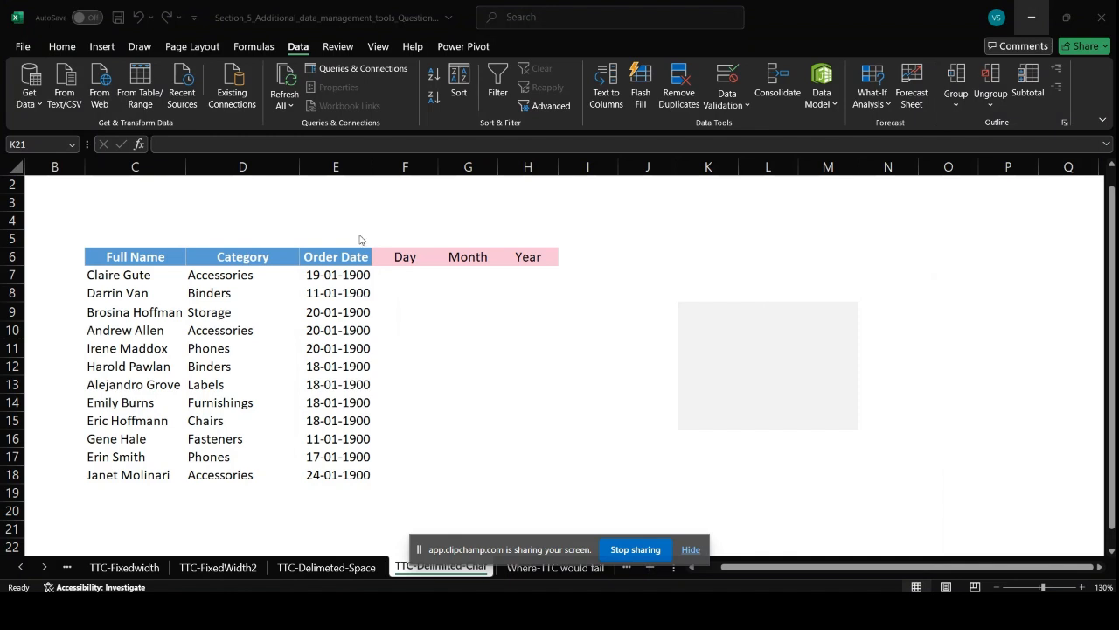
left_click(323, 274)
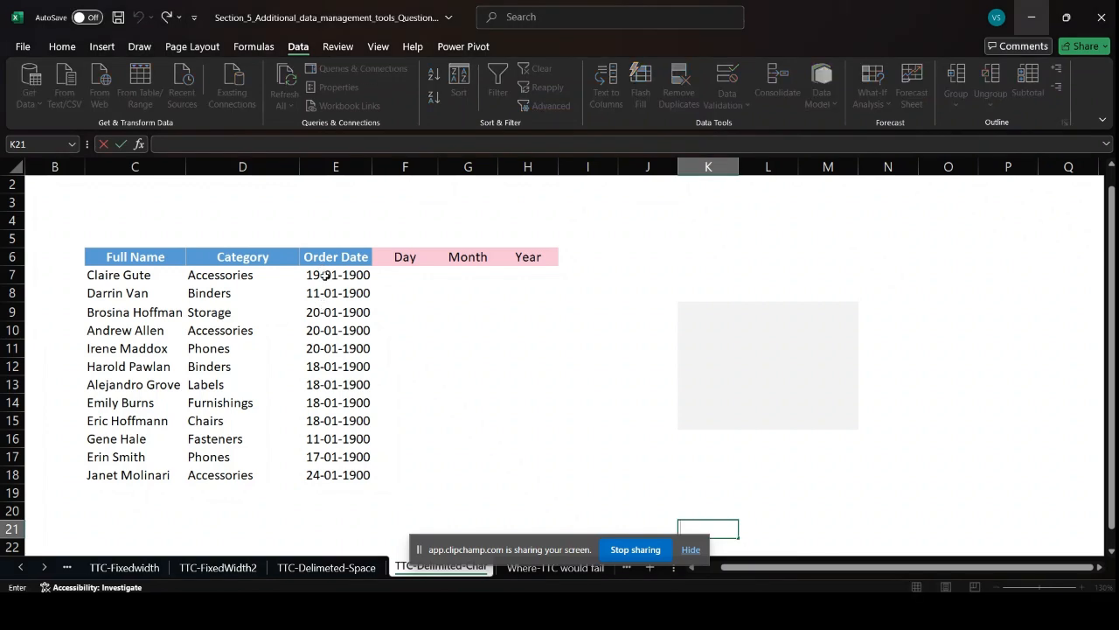
left_click_drag(325, 274, 330, 478)
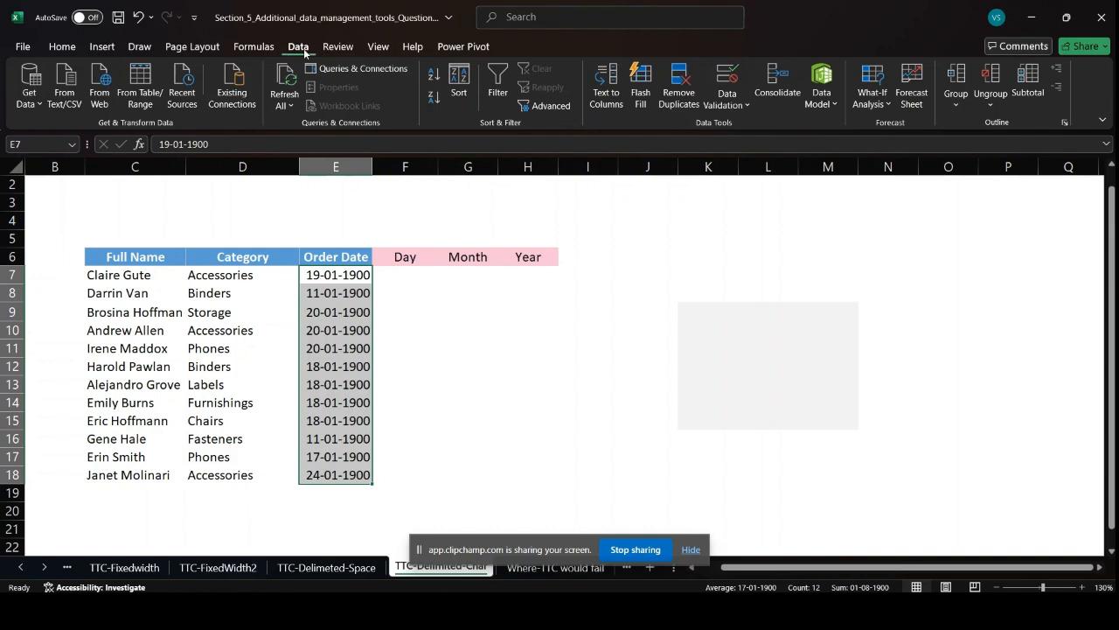
left_click(608, 87)
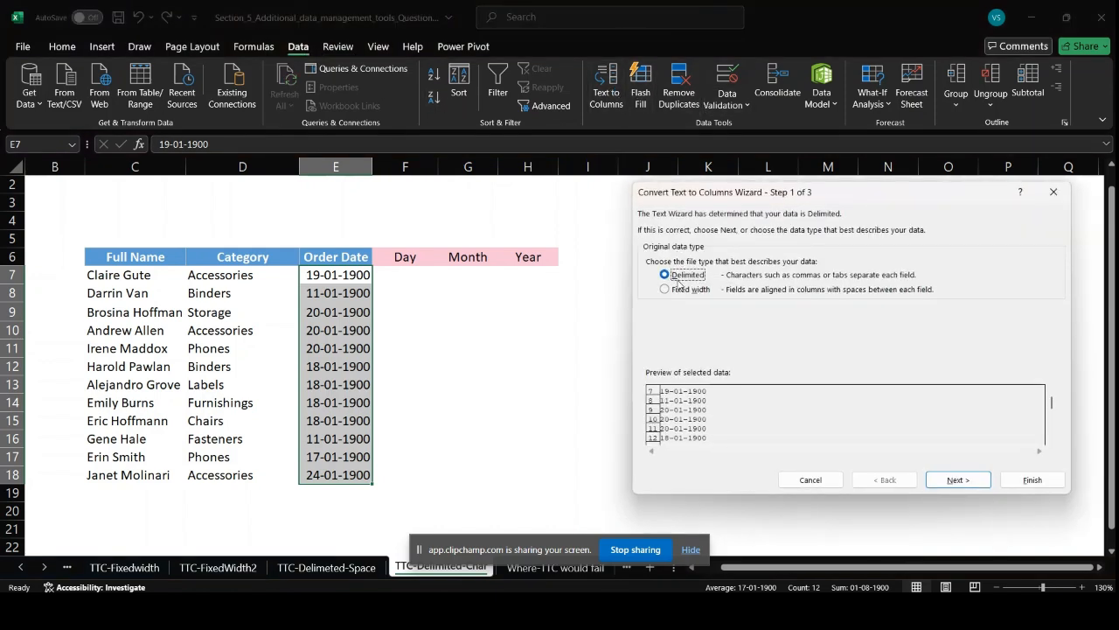
left_click(960, 480)
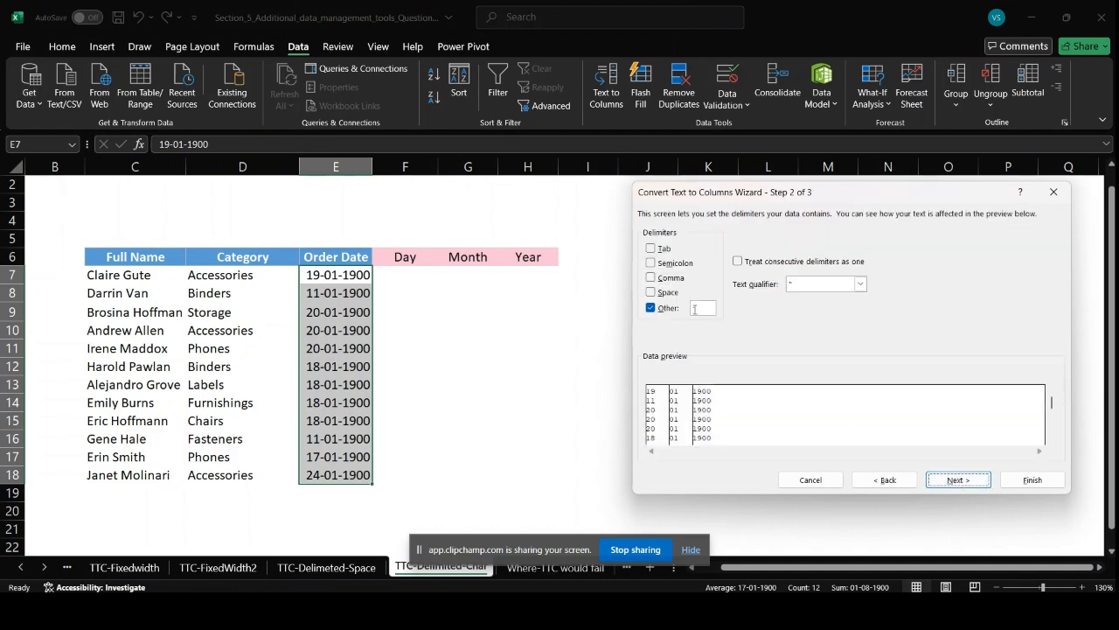
left_click(699, 308)
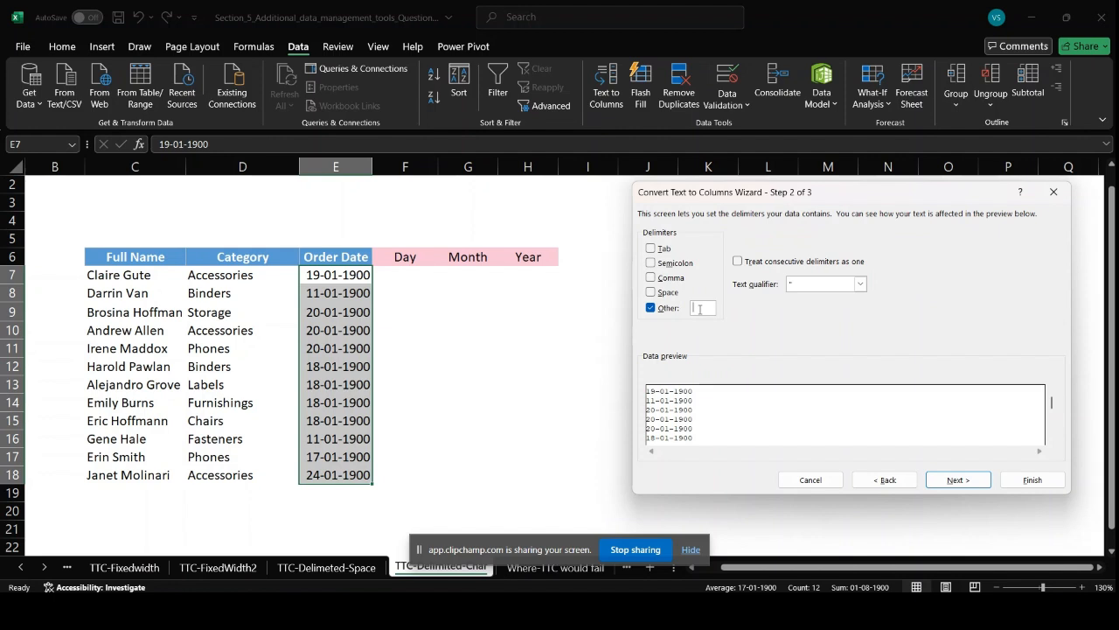
type("-")
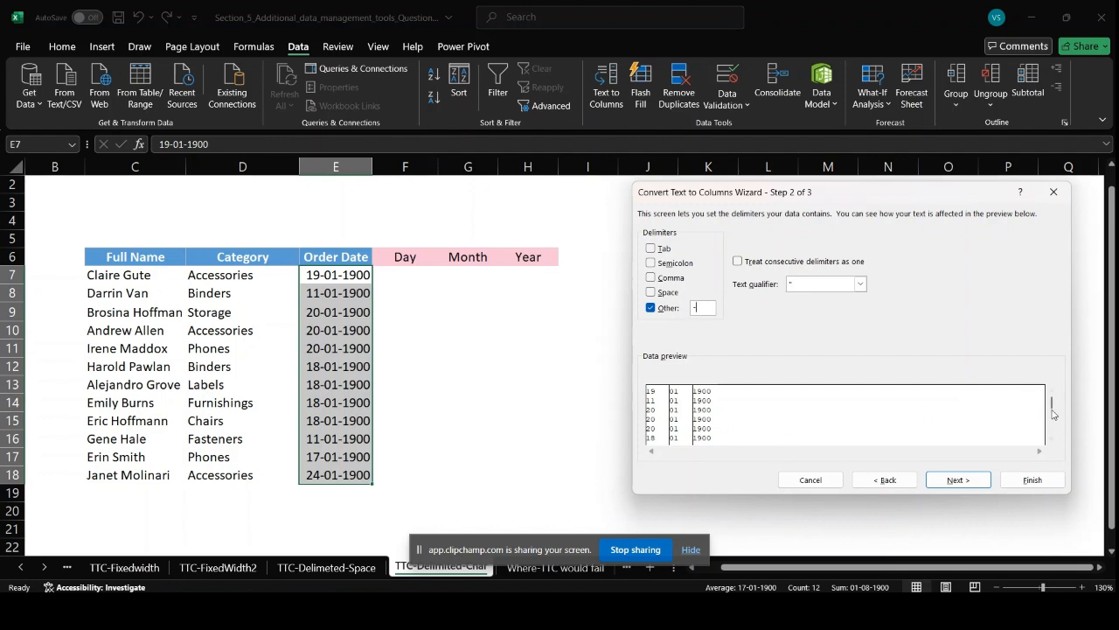
mouse_move(1052, 406)
left_mouse_down()
mouse_move(1048, 433)
mouse_move(1052, 402)
left_mouse_up()
Step: Set the date split's destination to F7:H18 and complete it to fill the Day, Month and Year columns
left_click(955, 483)
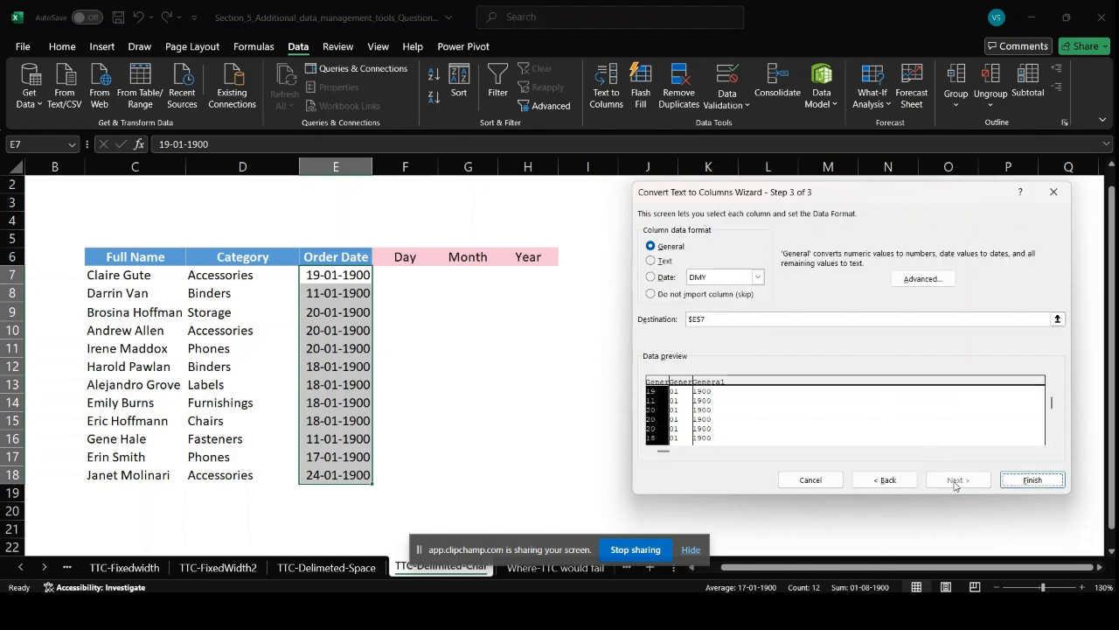
left_click(728, 320)
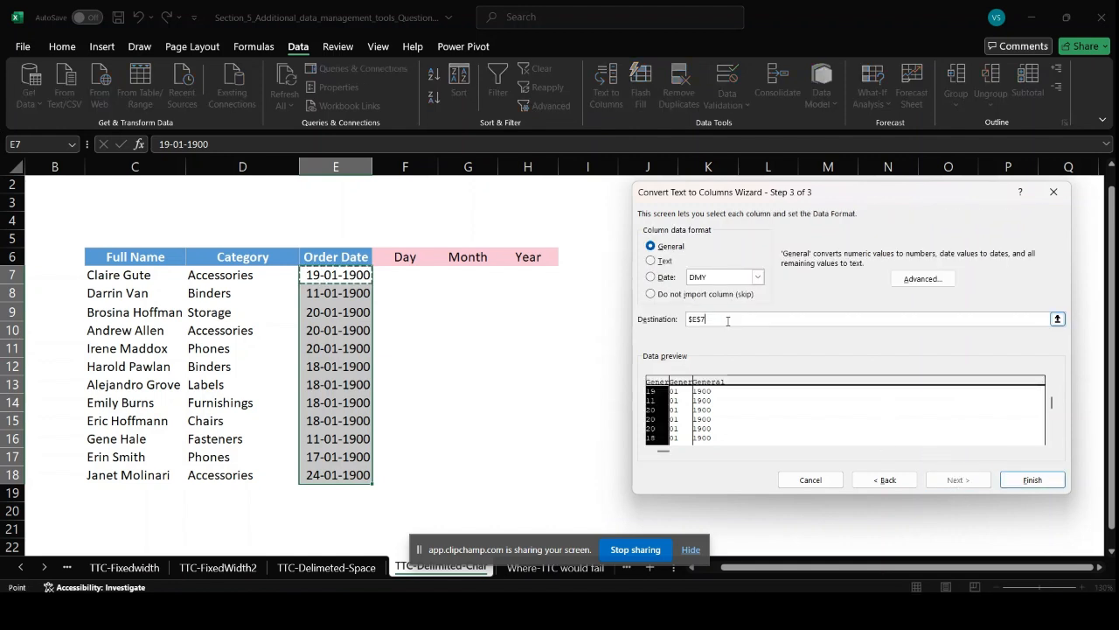
left_click(404, 277)
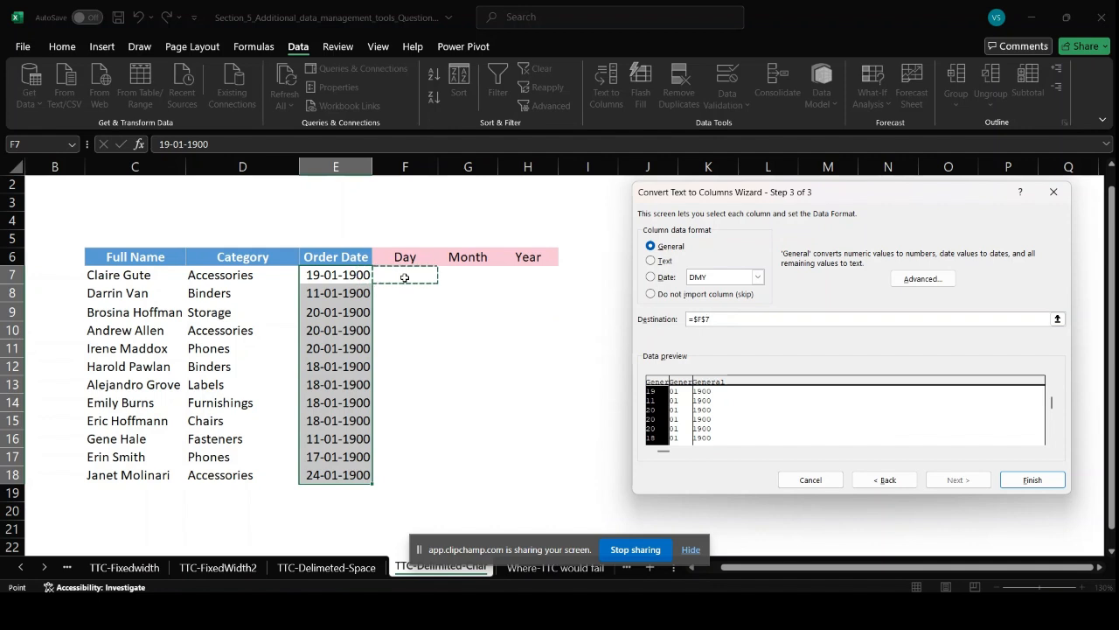
left_click_drag(404, 277, 552, 474)
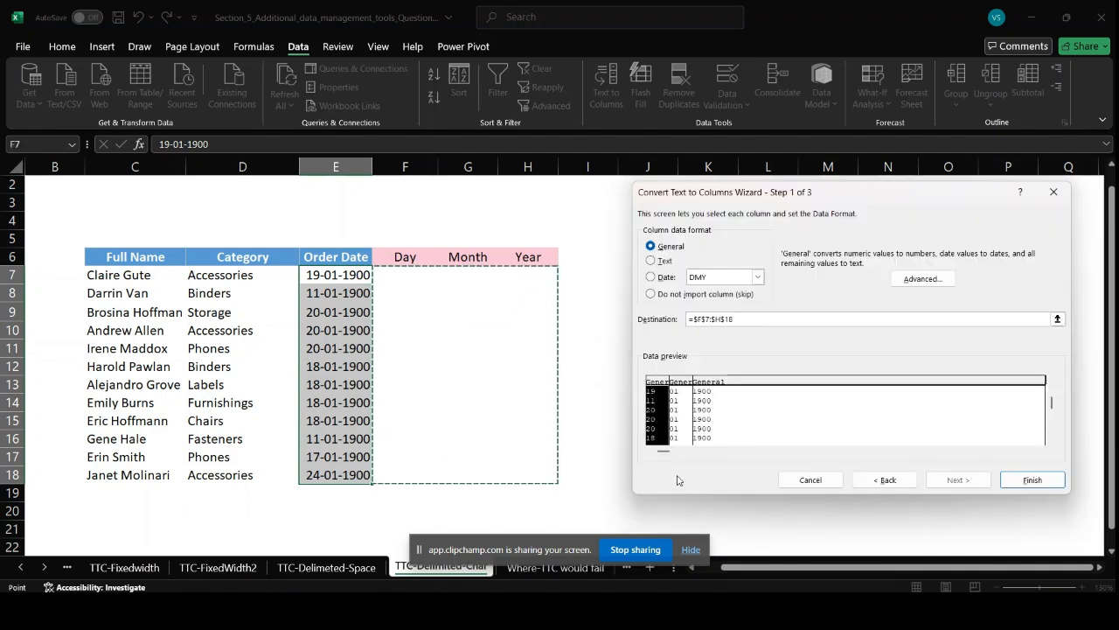
left_click(1032, 479)
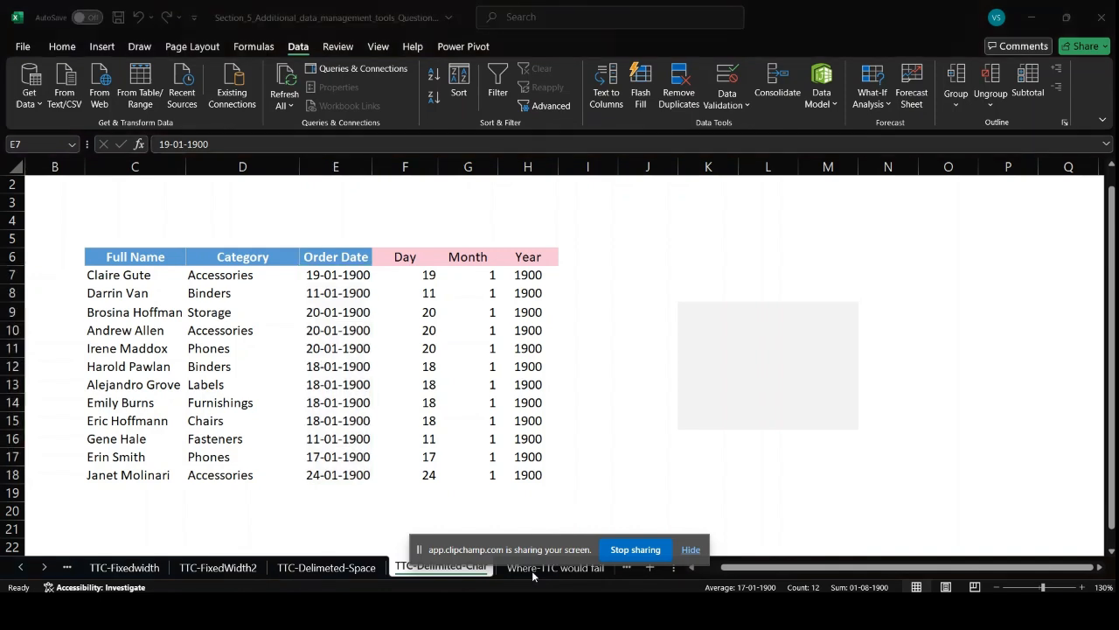
Step: Open the "Where-TTC would fail" sheet and select empty cell F23
left_click_drag(556, 547, 698, 505)
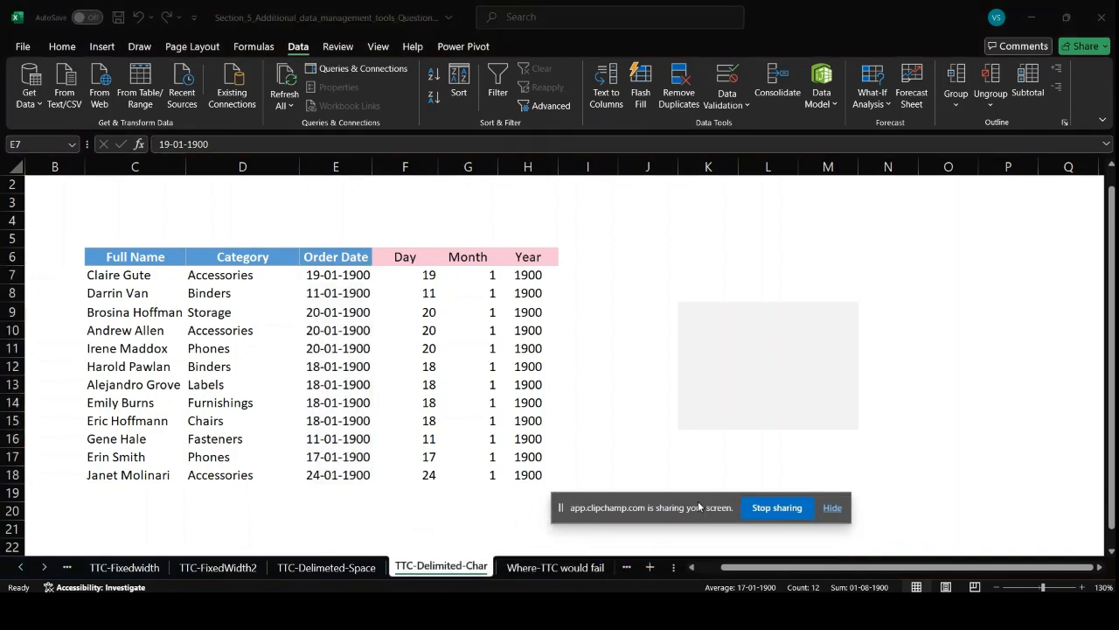
left_click(545, 572)
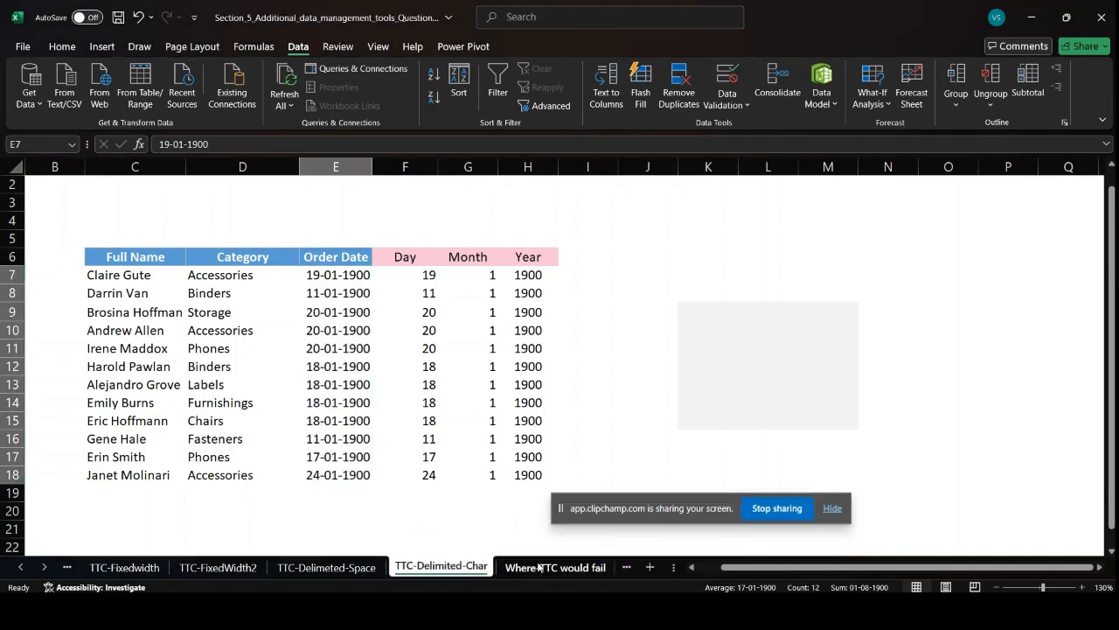
double_click(546, 572)
left_click(487, 513)
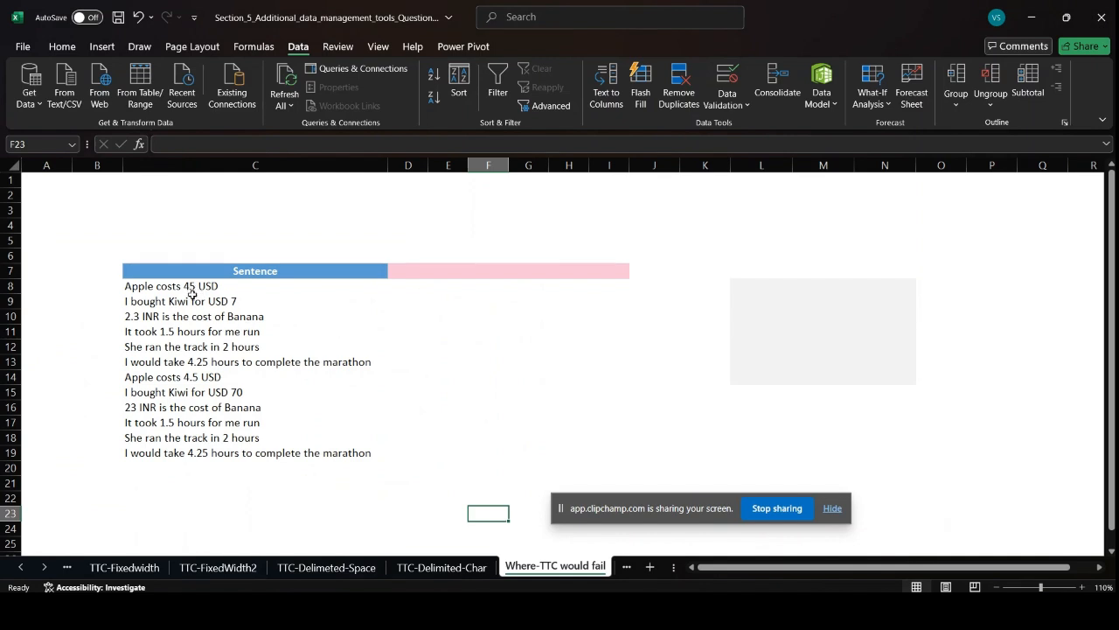
Step: Try a delimited Text to Columns split of Sentence cells C8:C19 with the Tab, Semicolon, Comma, Space and hyphen delimiters, then cancel the wizard
left_click_drag(178, 287, 250, 452)
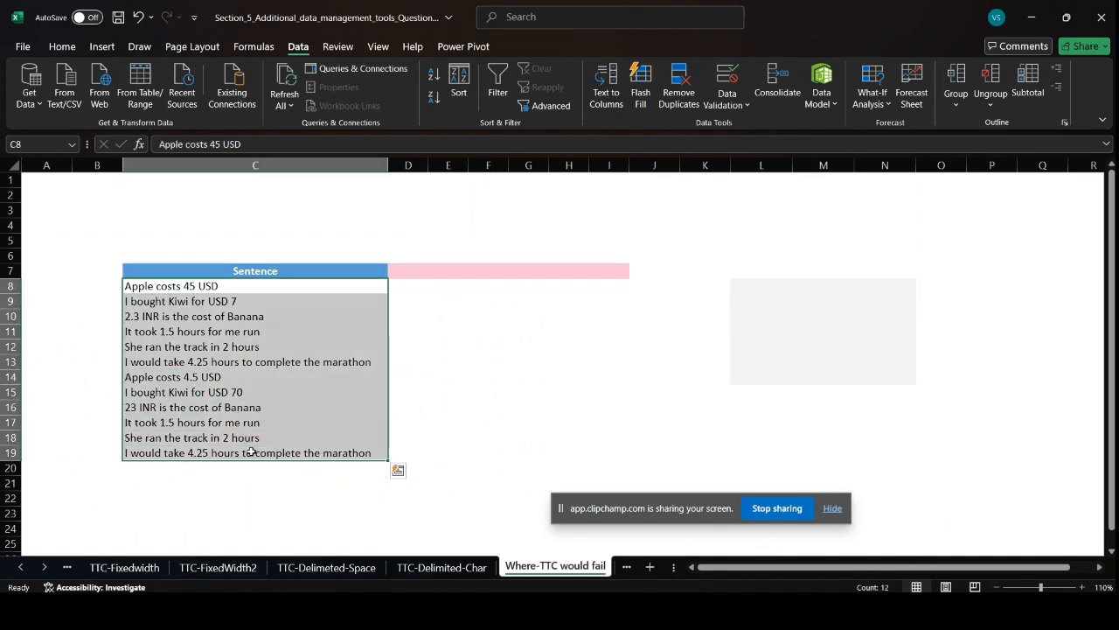
left_click(605, 95)
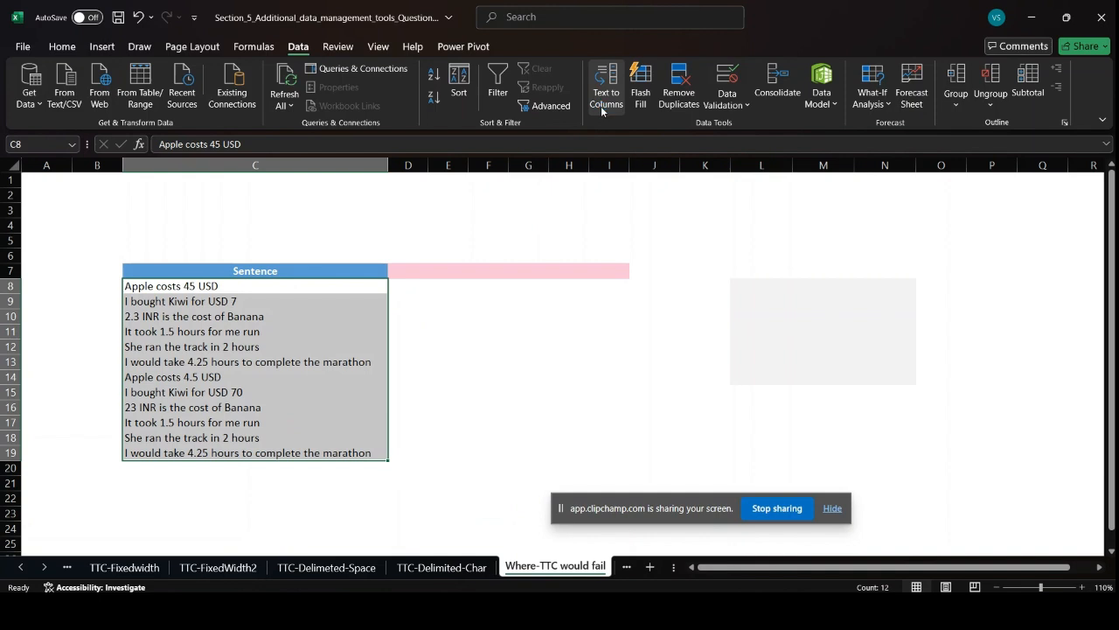
left_click(664, 275)
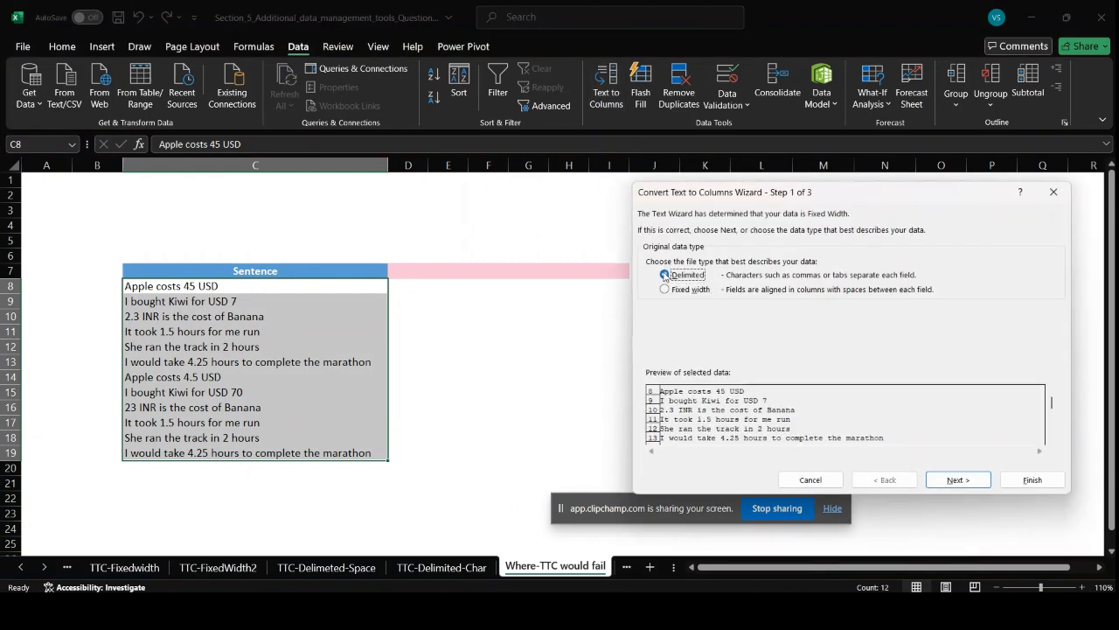
left_click(953, 480)
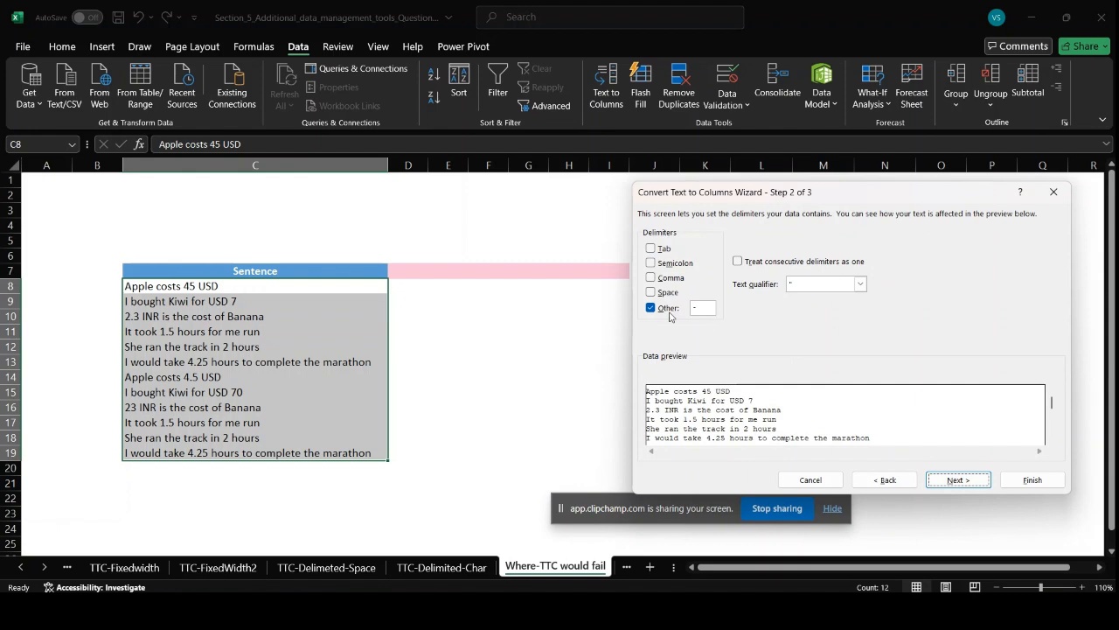
left_click(651, 249)
left_click(651, 264)
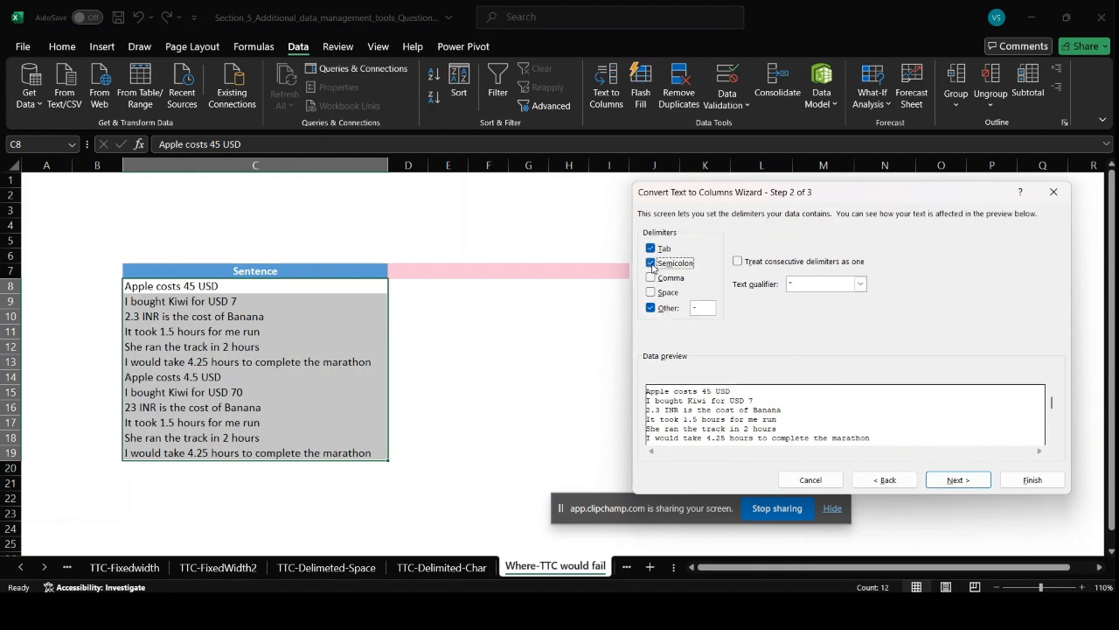
left_click(652, 278)
left_click(651, 292)
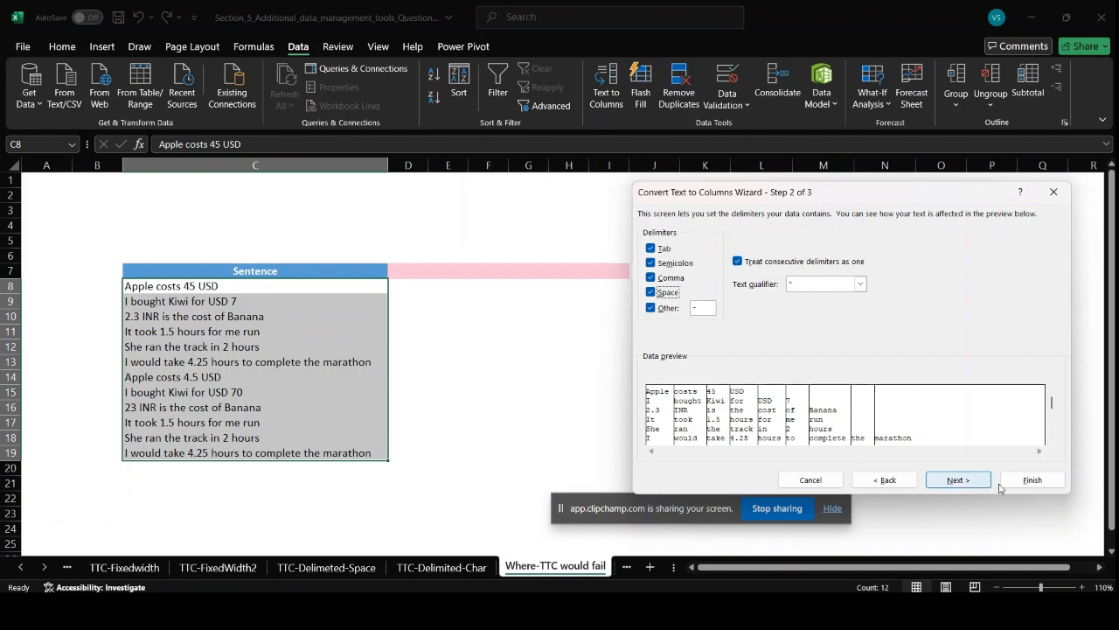
left_click(811, 479)
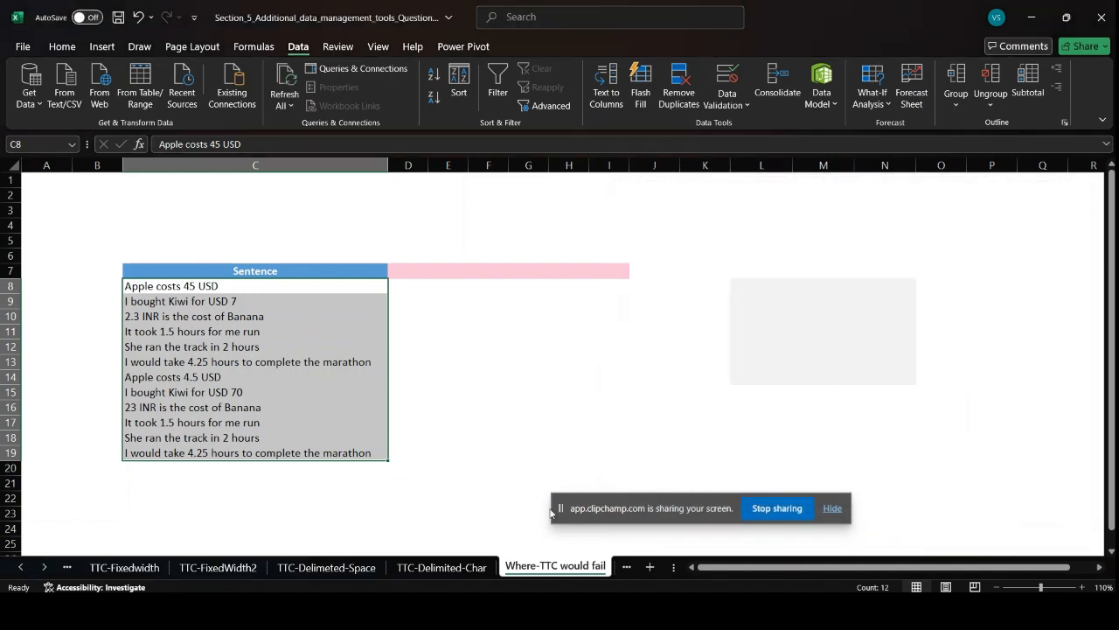
Step: On the TTC-Delimited-Char sheet, clear the contents of Day and Month cells F7:G18, leaving the Year column filled
left_click(459, 571)
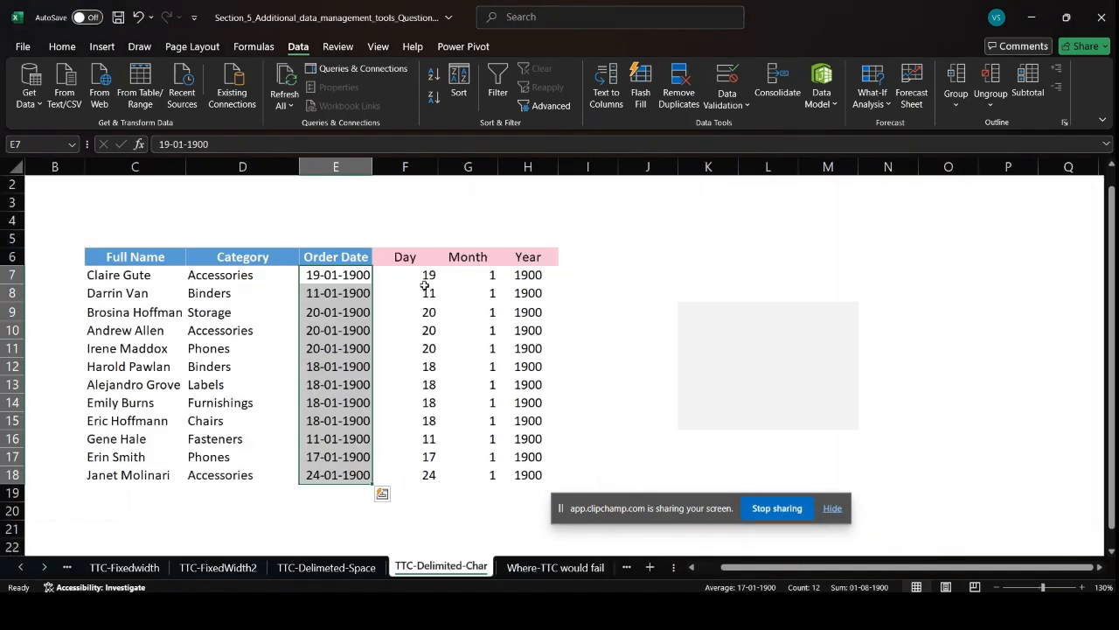
left_click_drag(425, 280, 490, 469)
right_click(476, 444)
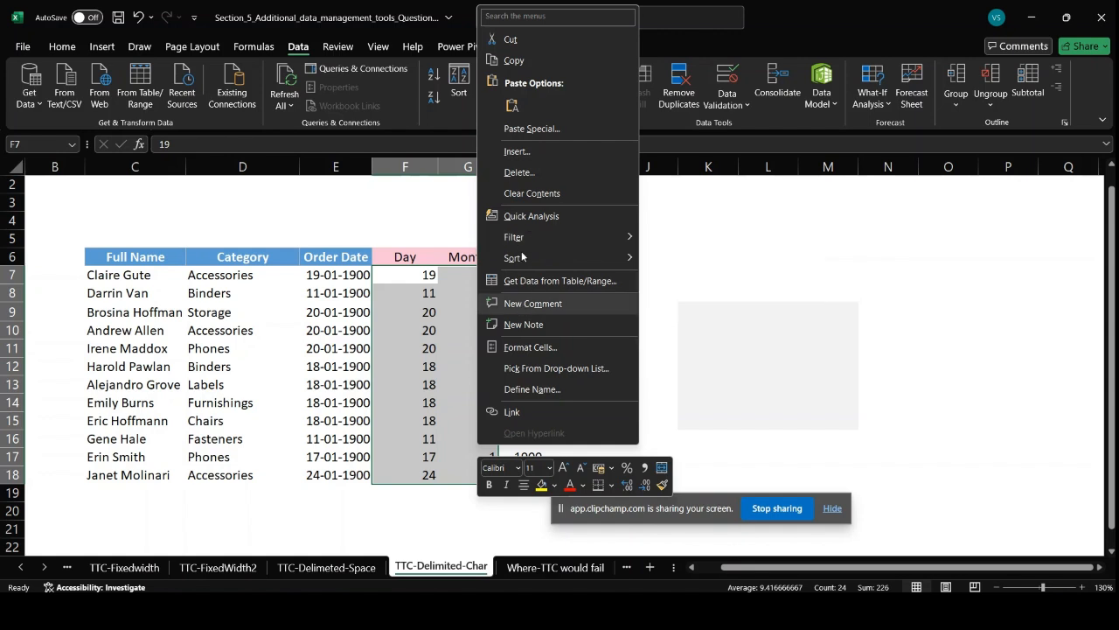
left_click(527, 194)
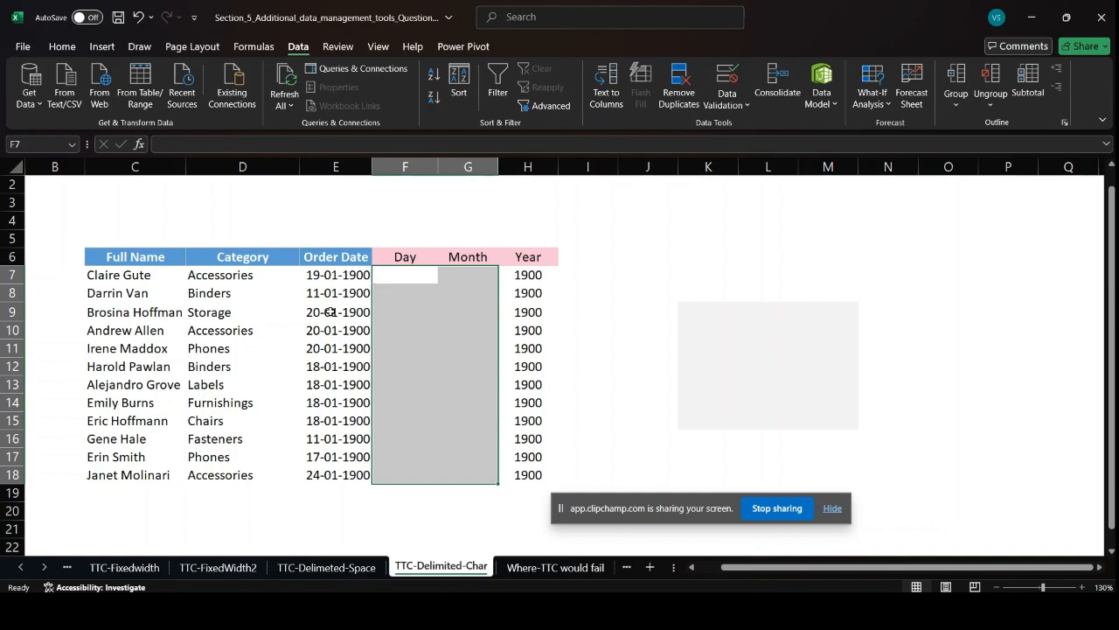
left_click(315, 274)
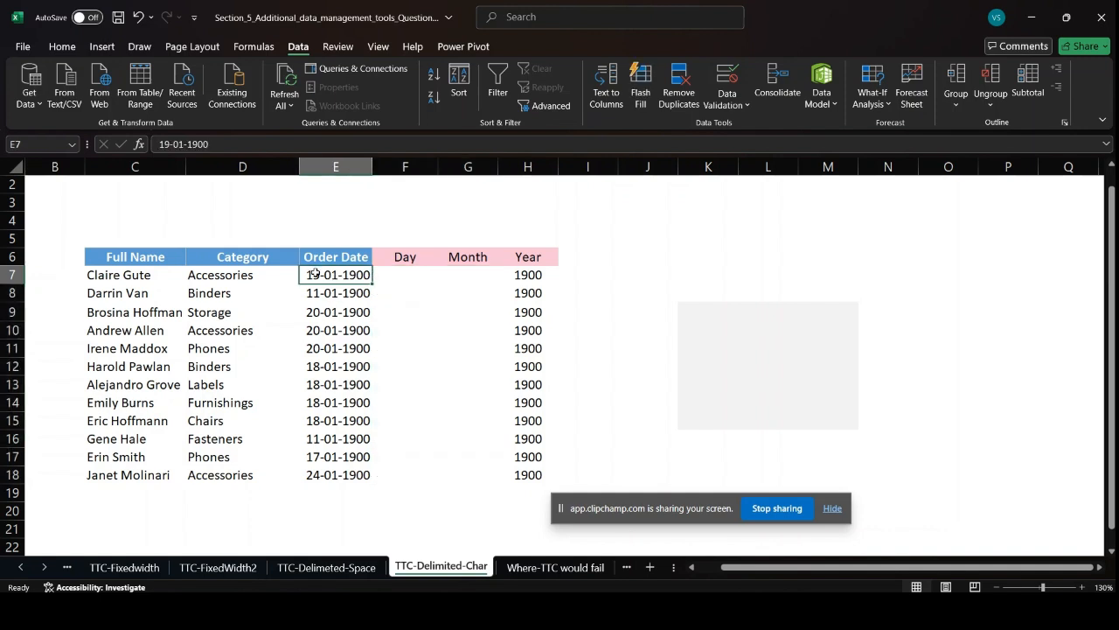
double_click(317, 273)
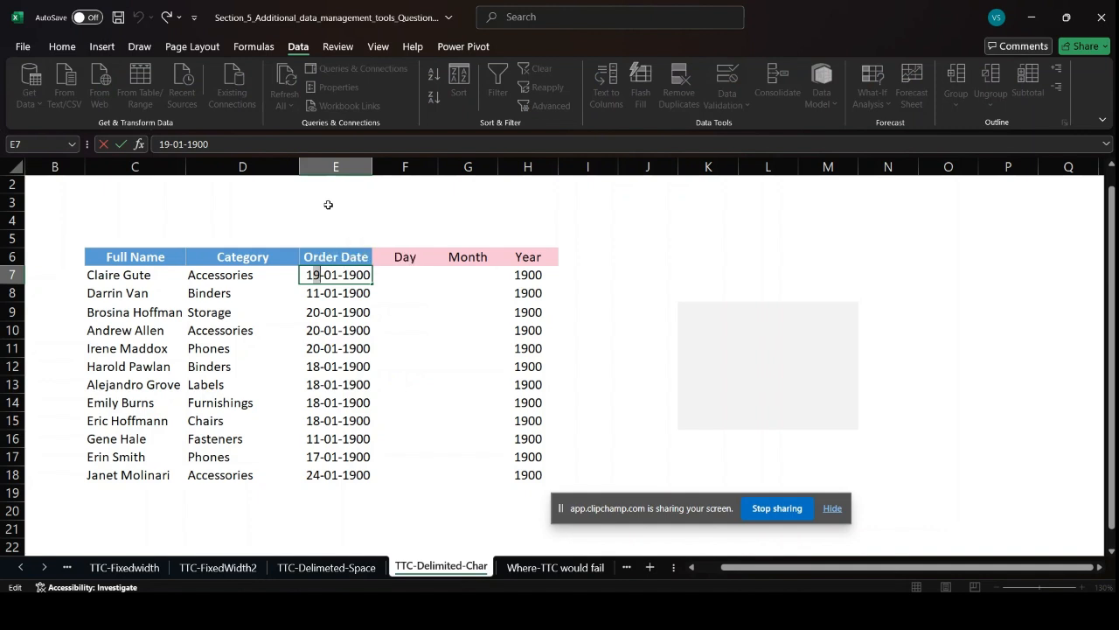
left_click(327, 205)
Step: Set up a delimited Text to Columns split of Order Date cells E7:E18, keeping all delimiters ticked, including the hyphen as Other
left_click_drag(332, 274, 339, 476)
left_click(600, 91)
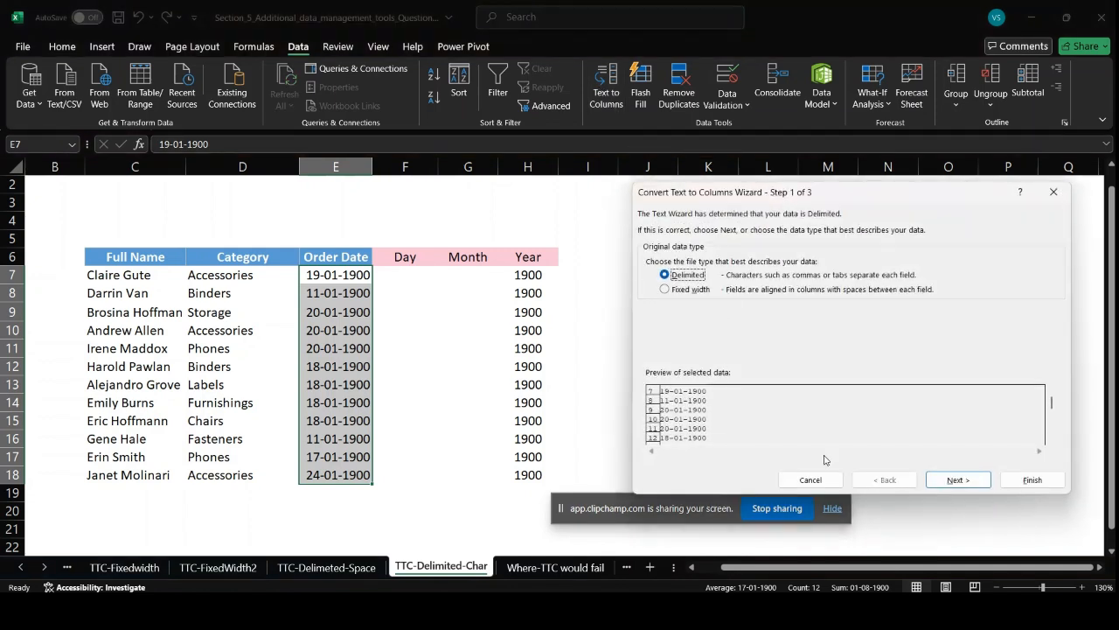
left_click(959, 479)
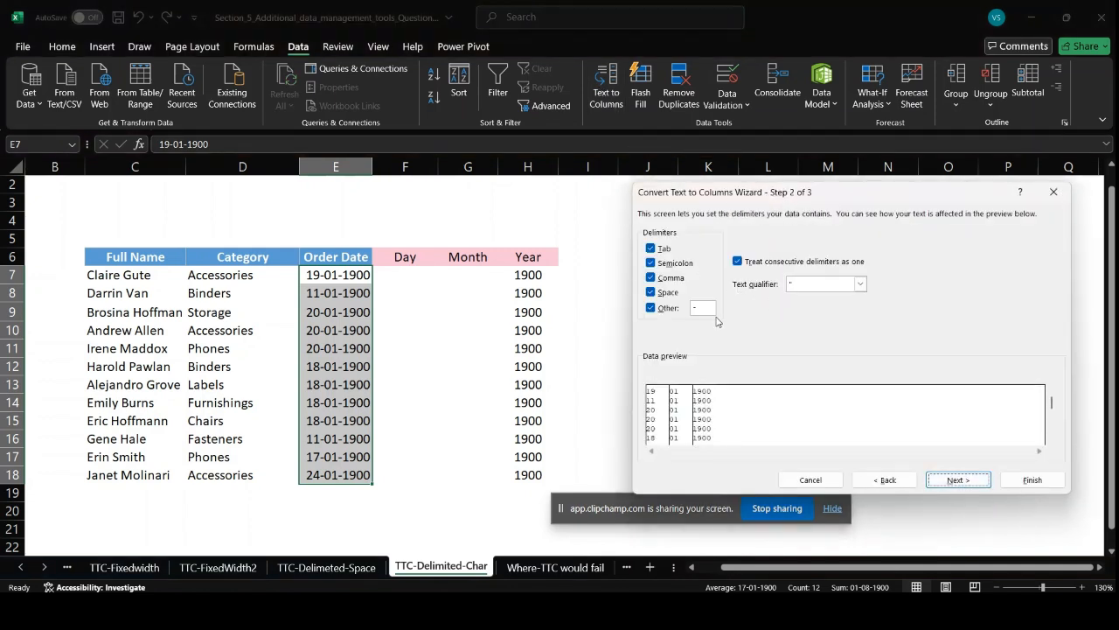
left_click(950, 481)
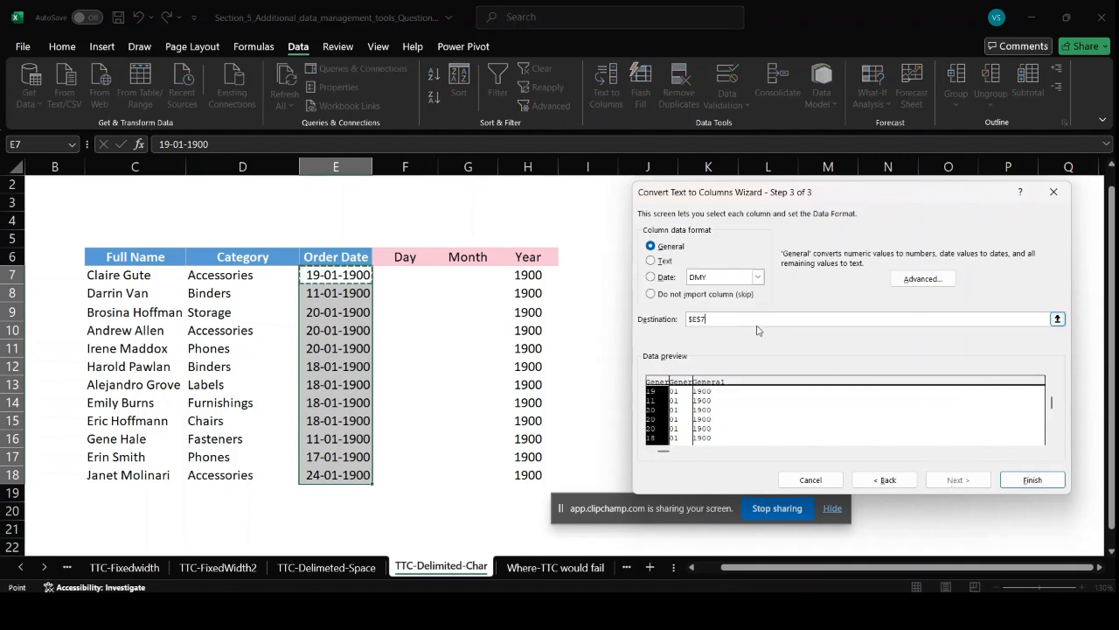
Step: Set the split's destination to F7:G18, finish the wizard and agree to replace the existing data
left_click_drag(394, 277, 475, 467)
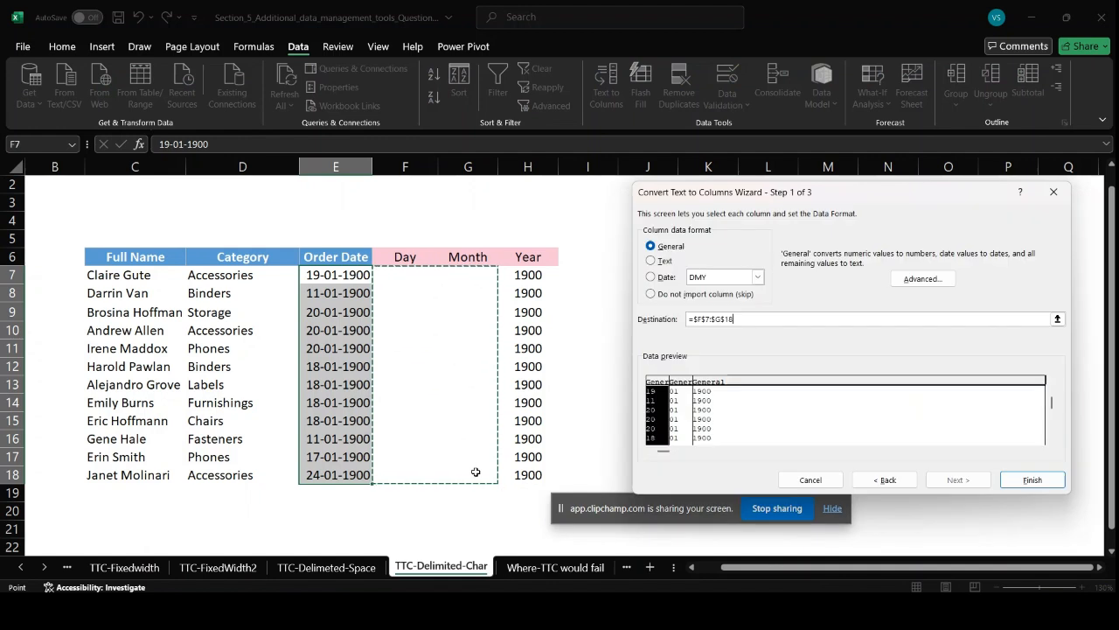
left_click(1032, 480)
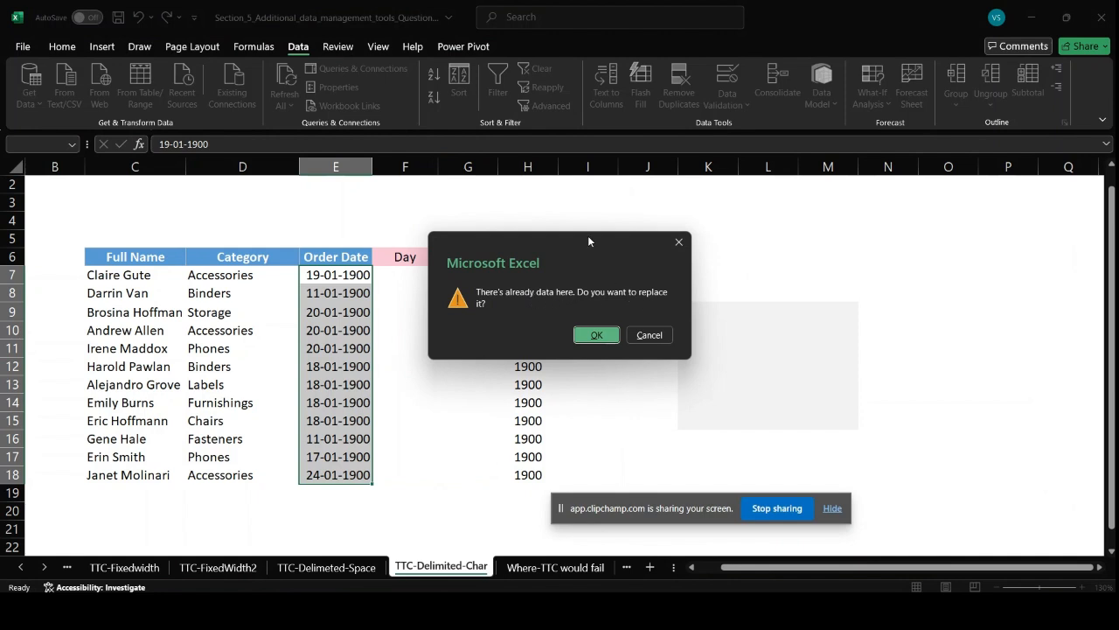
left_click_drag(587, 244, 746, 199)
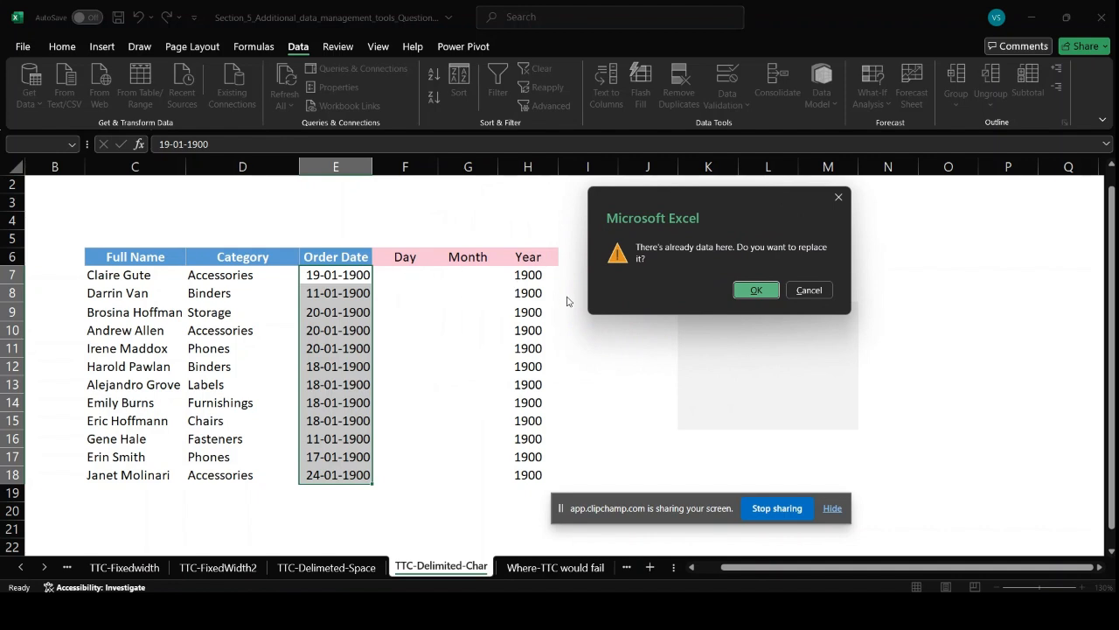
left_click(754, 292)
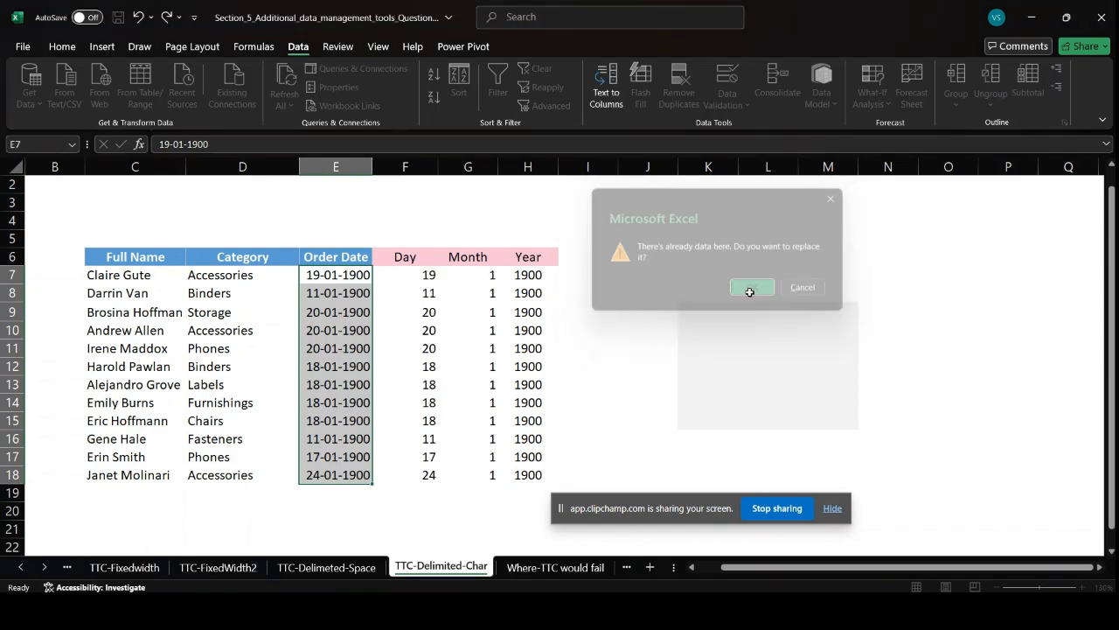